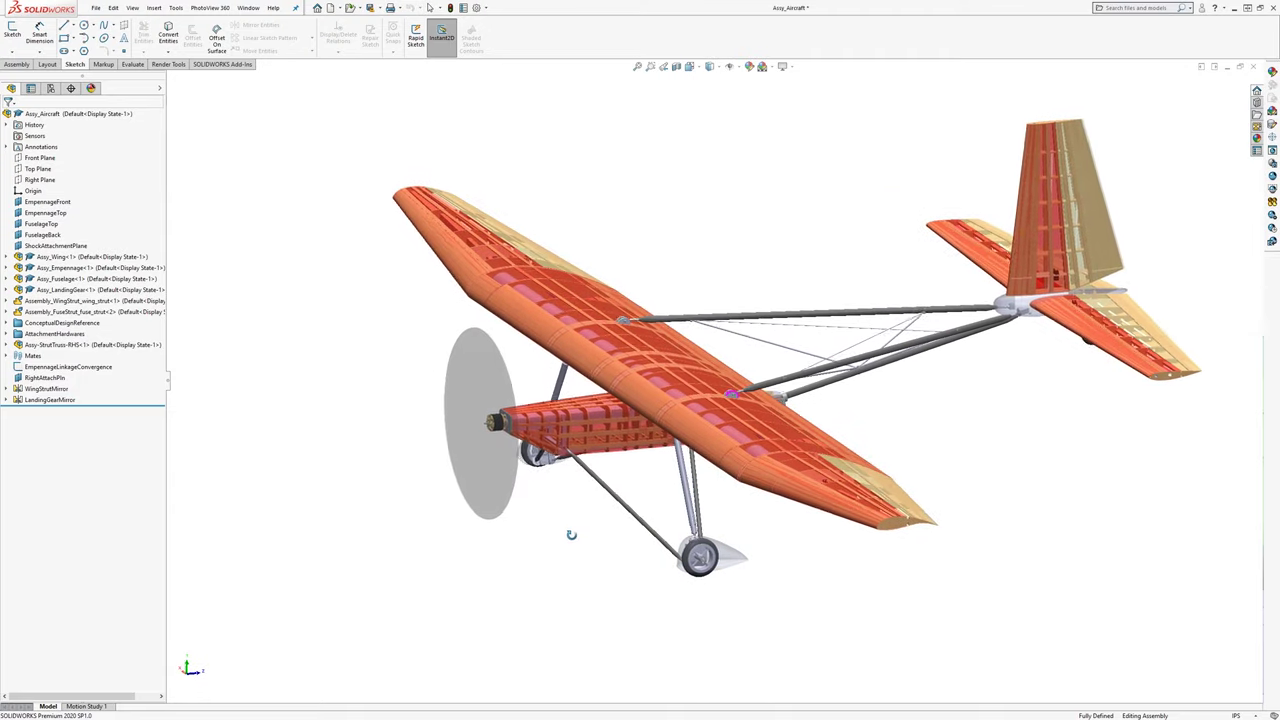
- Open the Assy_Wing subassembly from the aircraft, and from it open the Assy_CentralWing2 subassembly
mouse_move(563, 505)
middle_mouse_down()
mouse_move(514, 483)
mouse_move(491, 506)
mouse_move(489, 543)
mouse_move(507, 521)
mouse_move(579, 510)
middle_mouse_up()
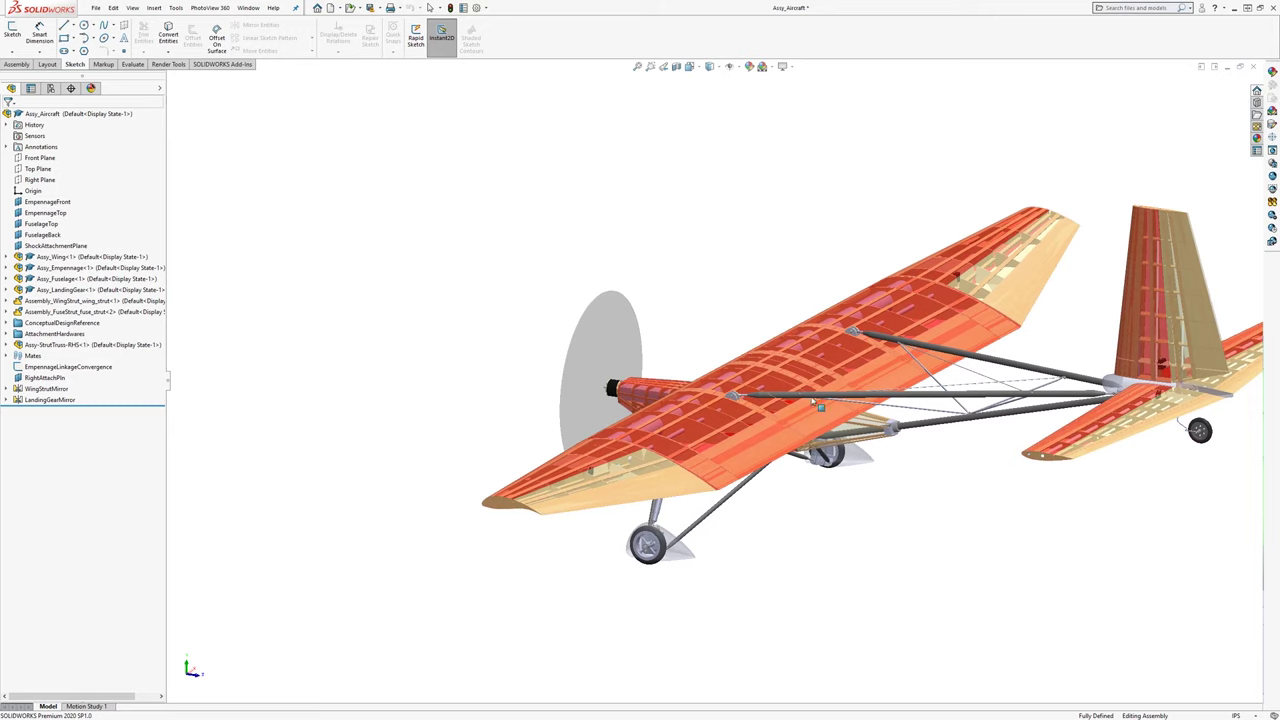
scroll(878, 383, "up", 4)
scroll(963, 368, "down", 5)
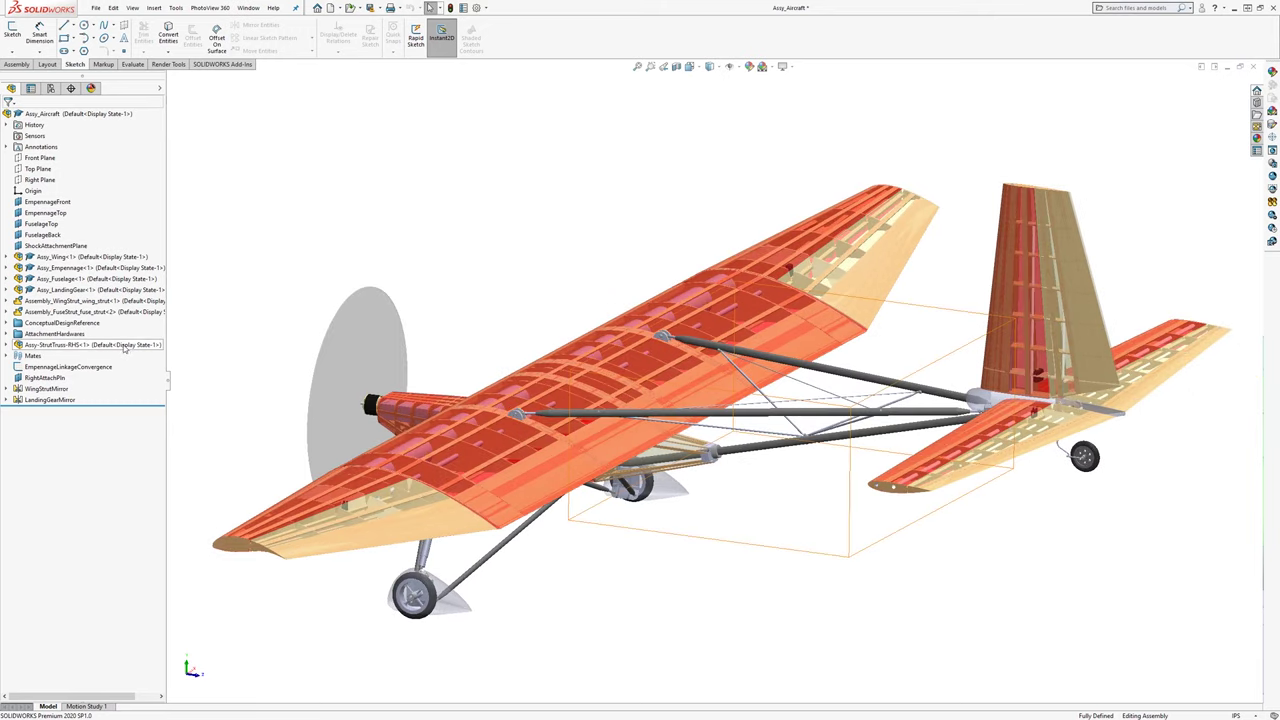
left_click(60, 257)
right_click(62, 257)
left_click(100, 254)
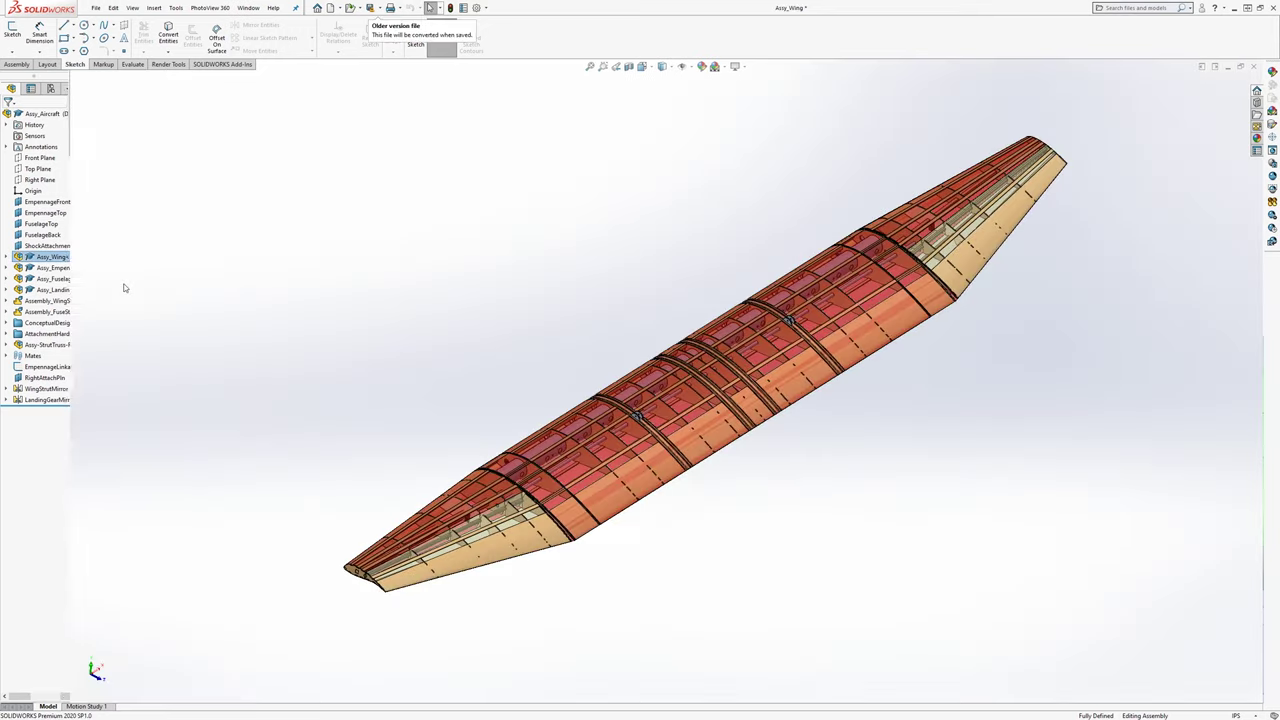
right_click(47, 201)
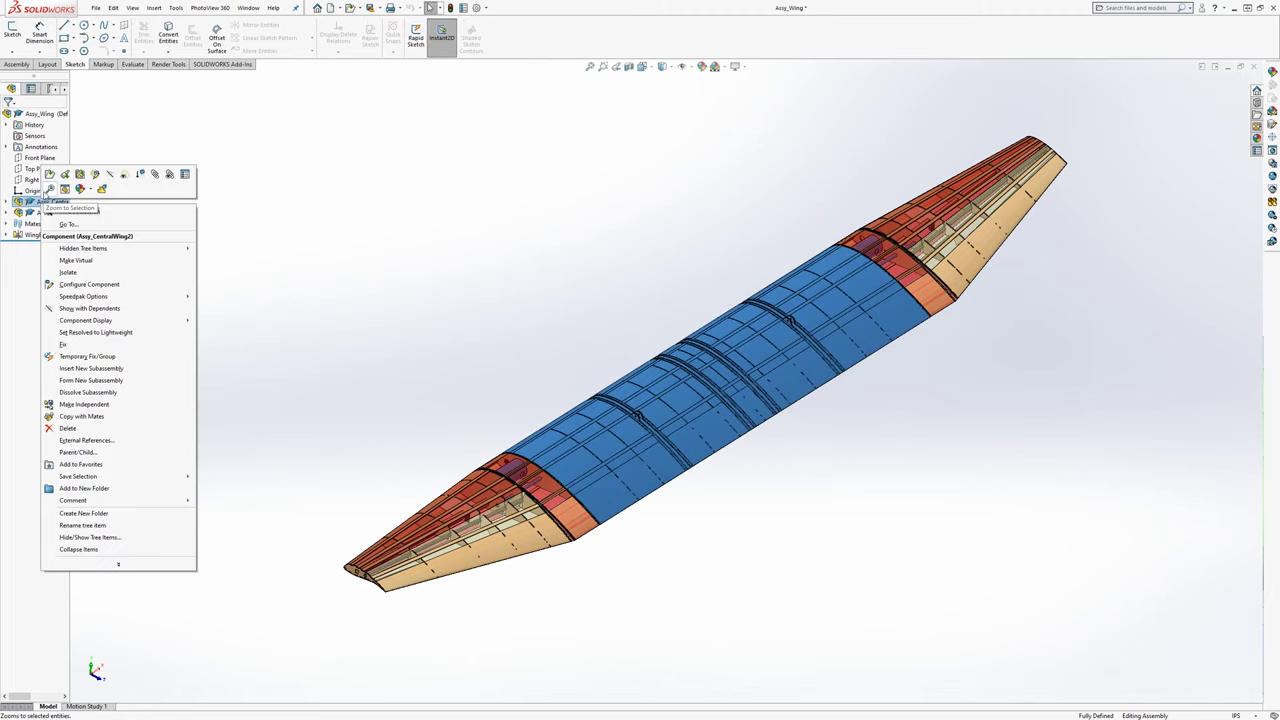
left_click(49, 176)
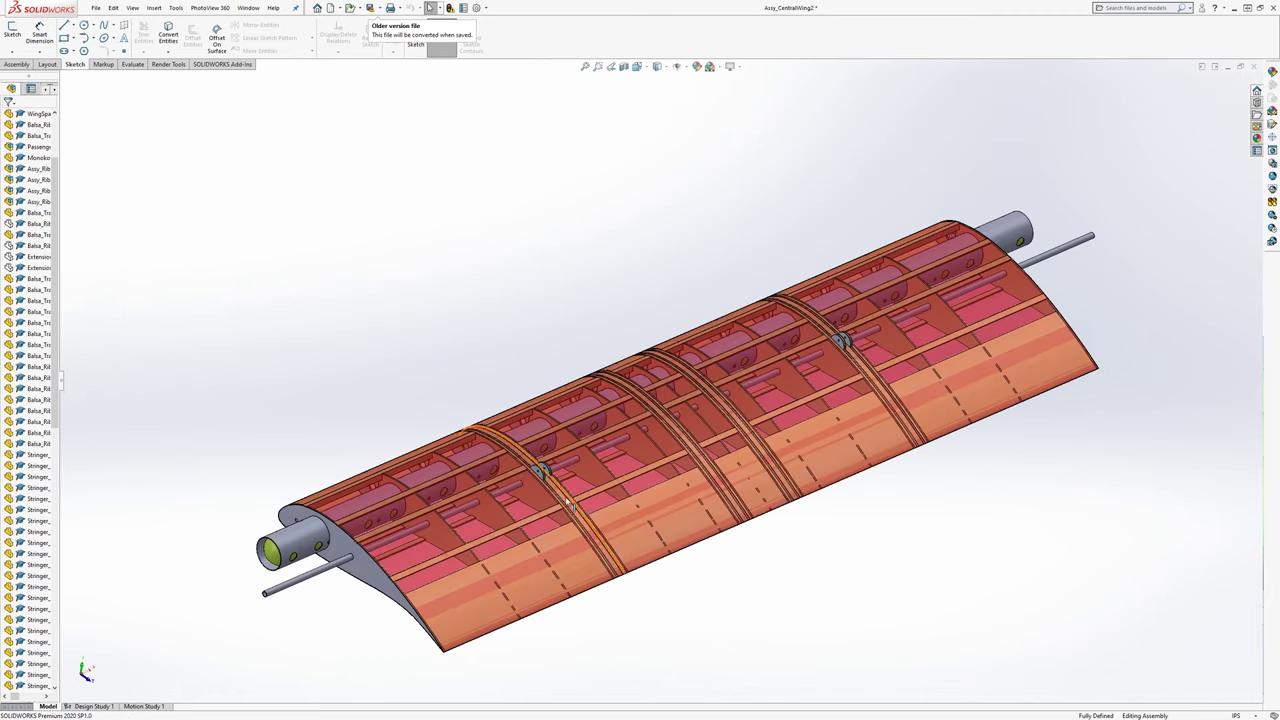
- Examine the round metal attachment plates on the central wing and how they sit between the neighbouring ribs
middle_click_drag(537, 513, 575, 474)
scroll(648, 455, "down", 5)
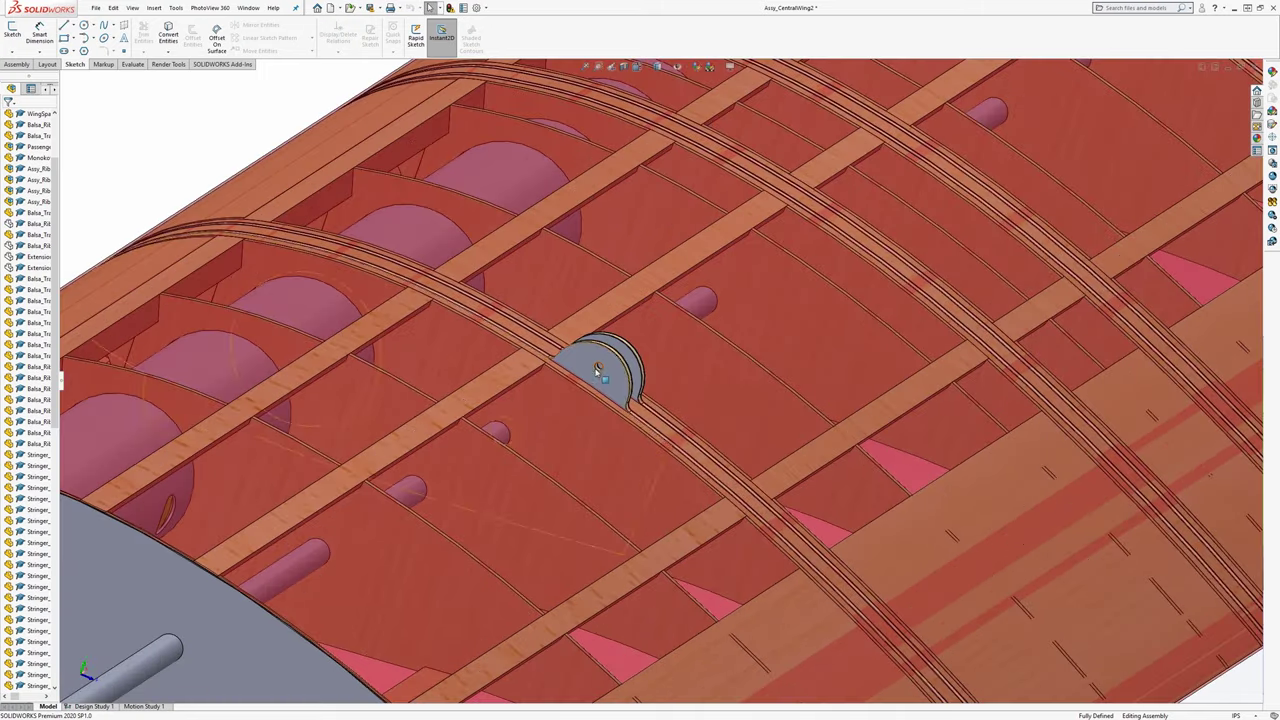
middle_click_drag(588, 362, 568, 391)
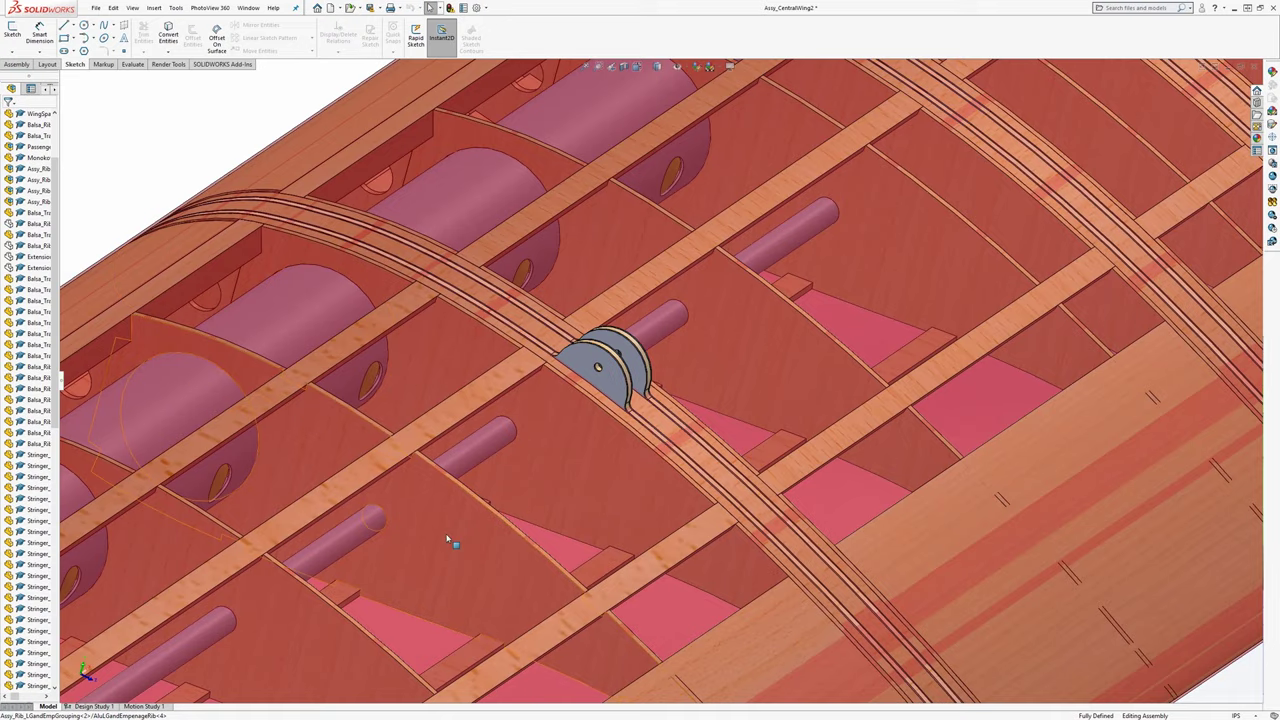
middle_click_drag(449, 537, 480, 335)
scroll(334, 594, "up", 2)
middle_click_drag(474, 512, 429, 556)
scroll(497, 457, "down", 6)
scroll(497, 457, "up", 1)
scroll(714, 349, "down", 3)
middle_click_drag(714, 349, 696, 407)
scroll(696, 408, "up", 5)
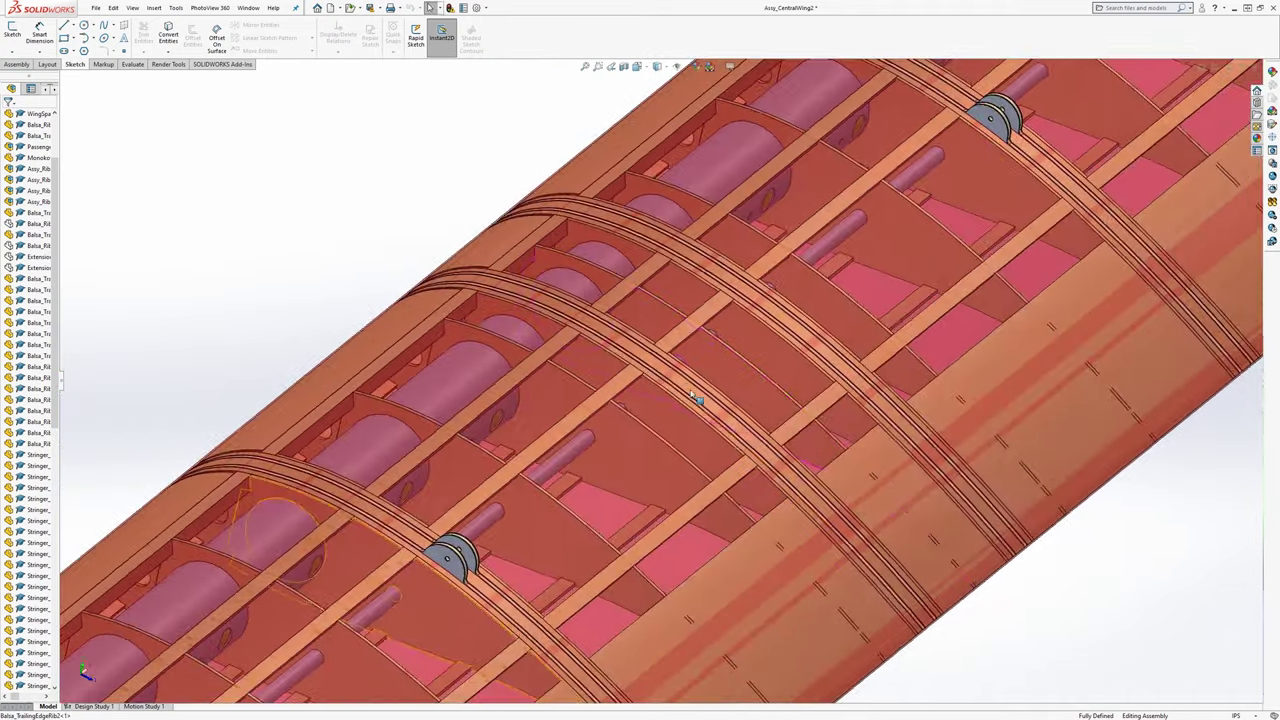
- Examine the spacing of the ribs, stringers and double cap strips along the central wing
scroll(650, 438, "down", 3)
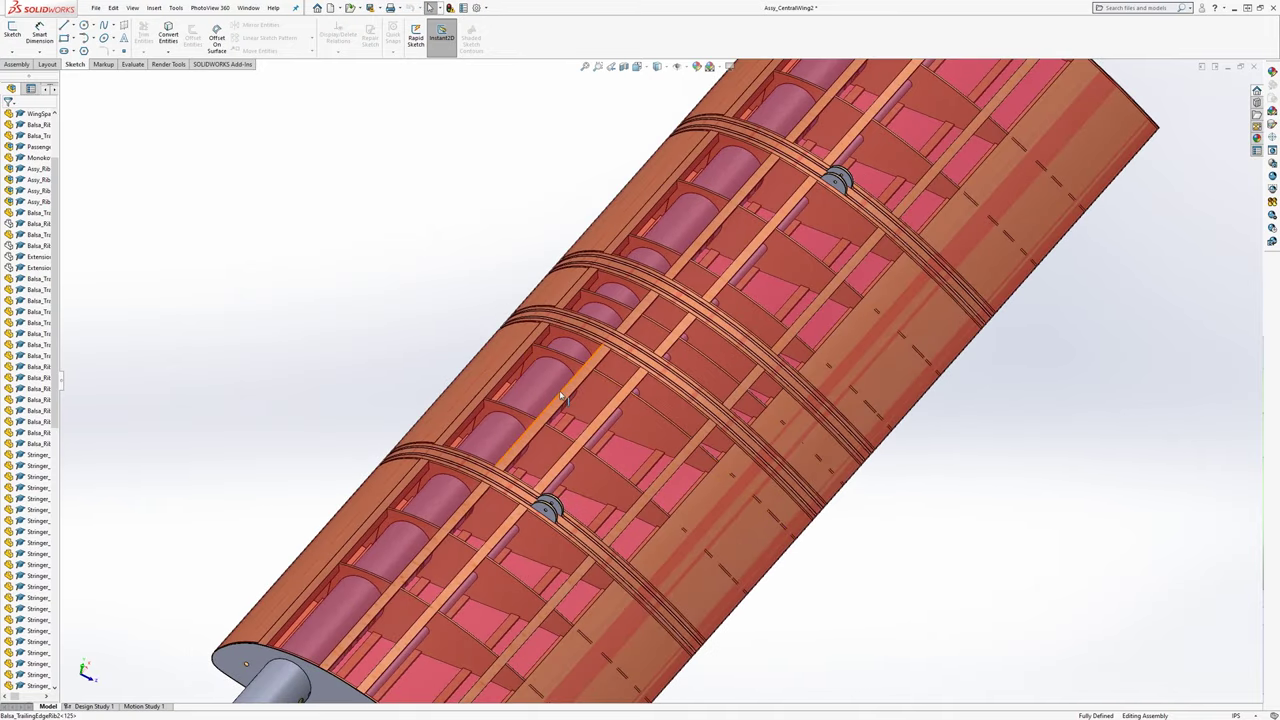
scroll(645, 445, "down", 3)
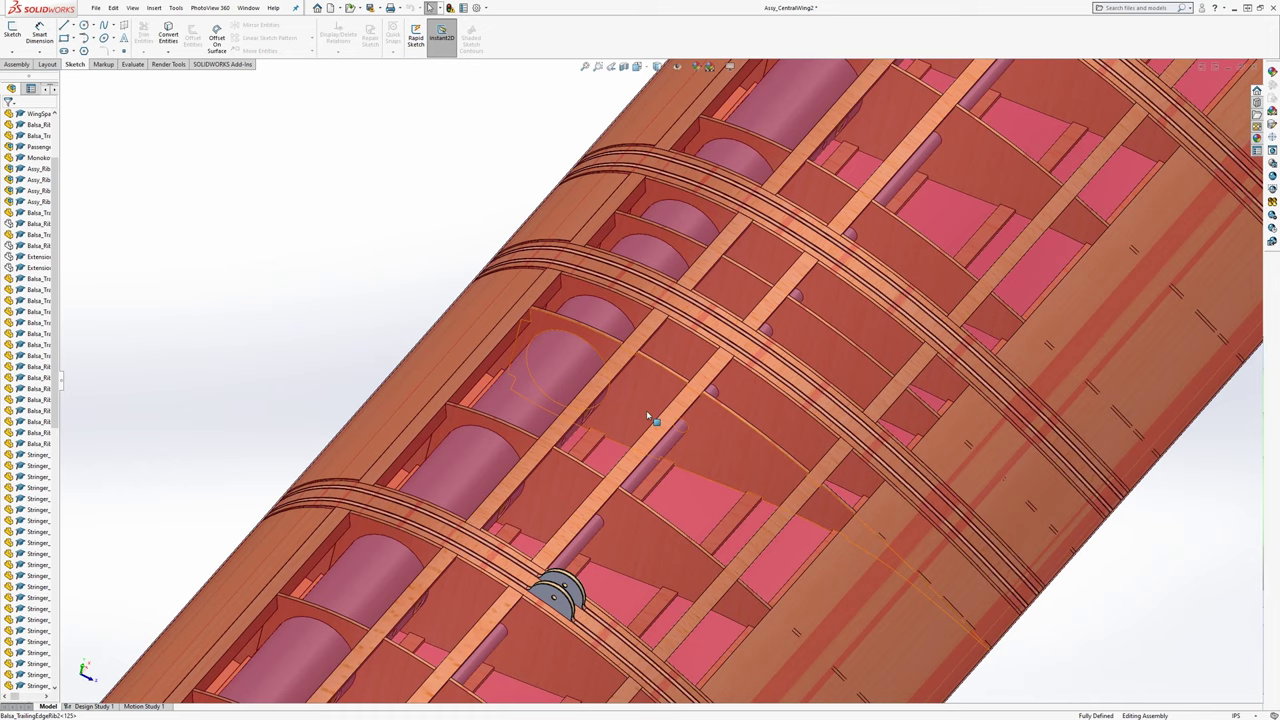
scroll(640, 426, "up", 3)
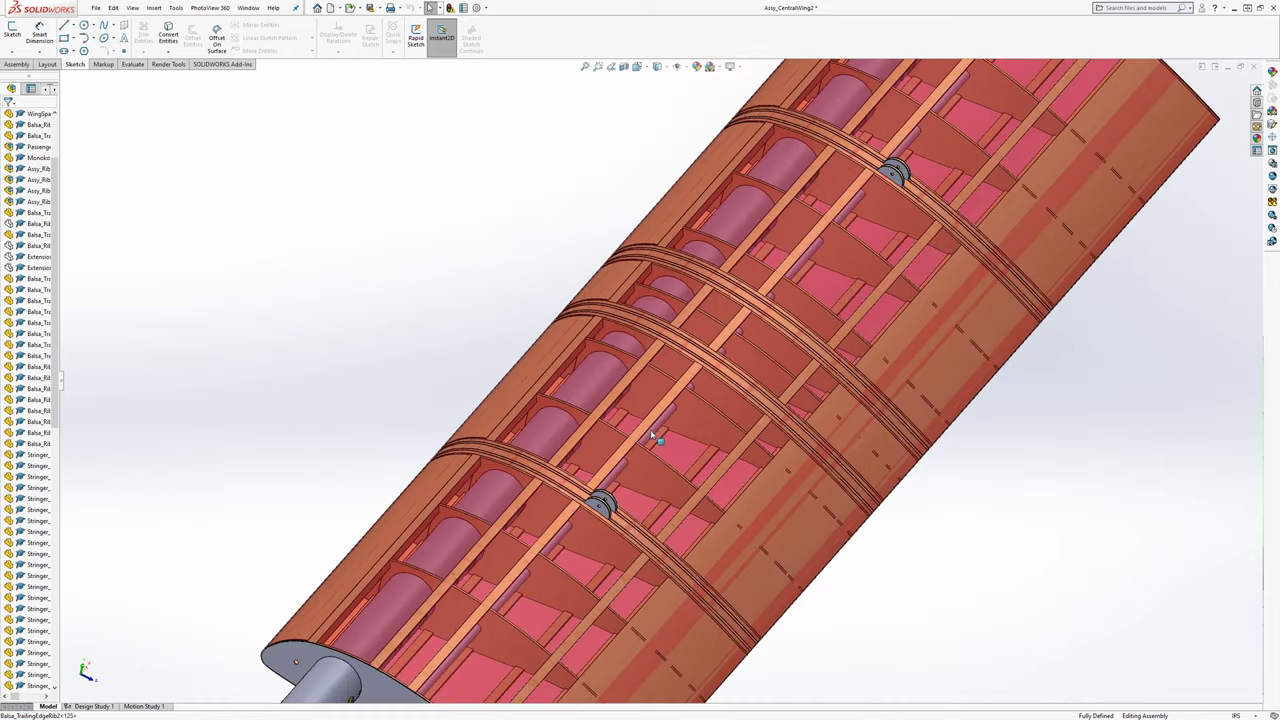
middle_click_drag(655, 437, 660, 403)
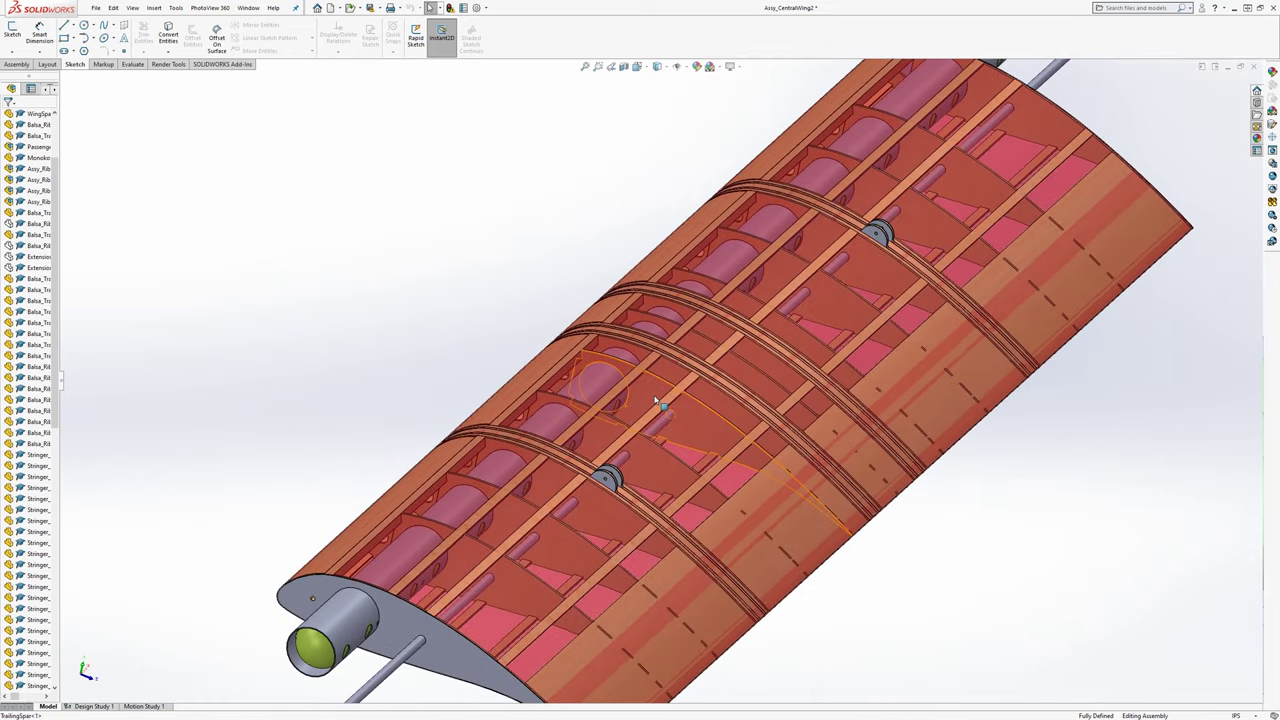
scroll(654, 391, "up", 3)
scroll(697, 368, "down", 2)
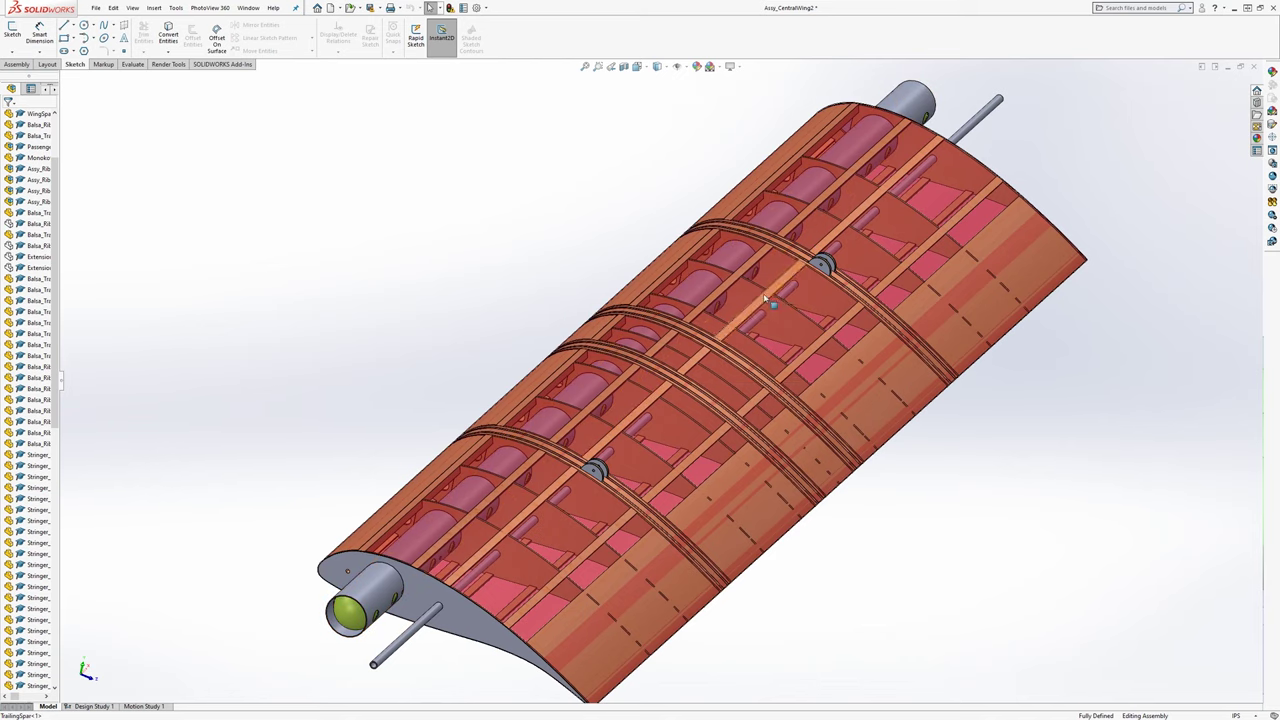
middle_click_drag(756, 297, 755, 321)
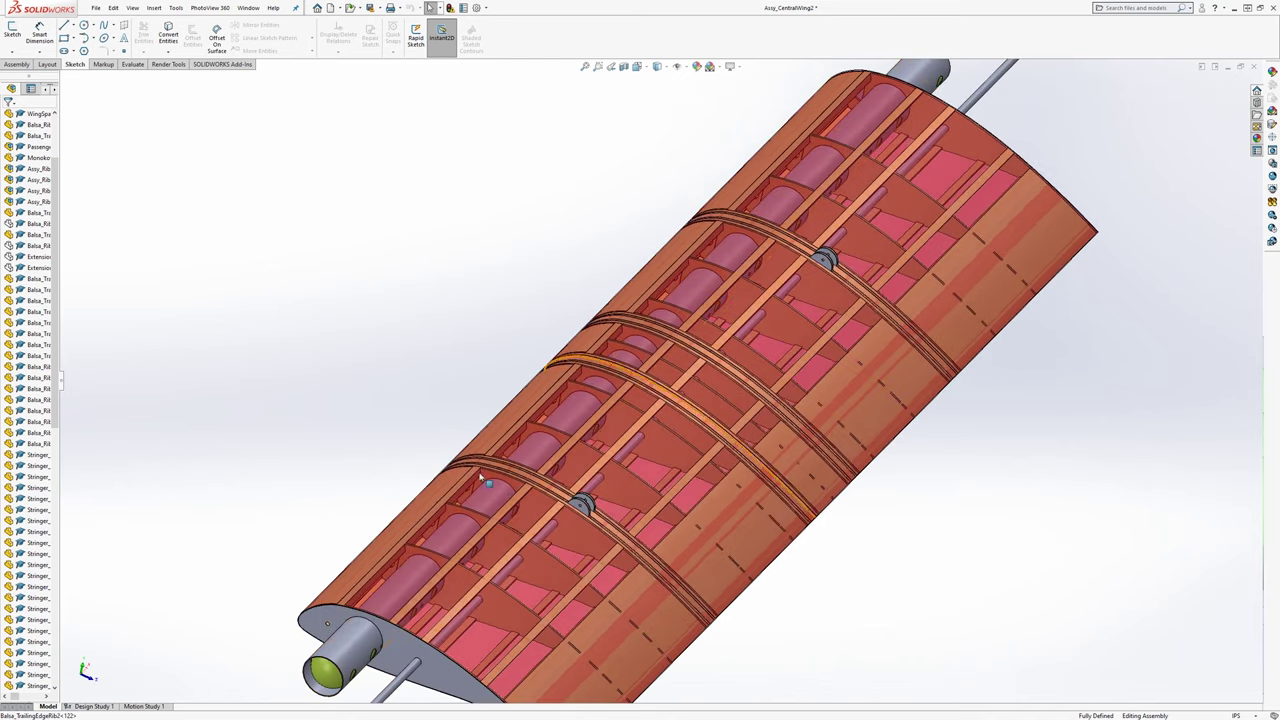
middle_click_drag(618, 457, 650, 434)
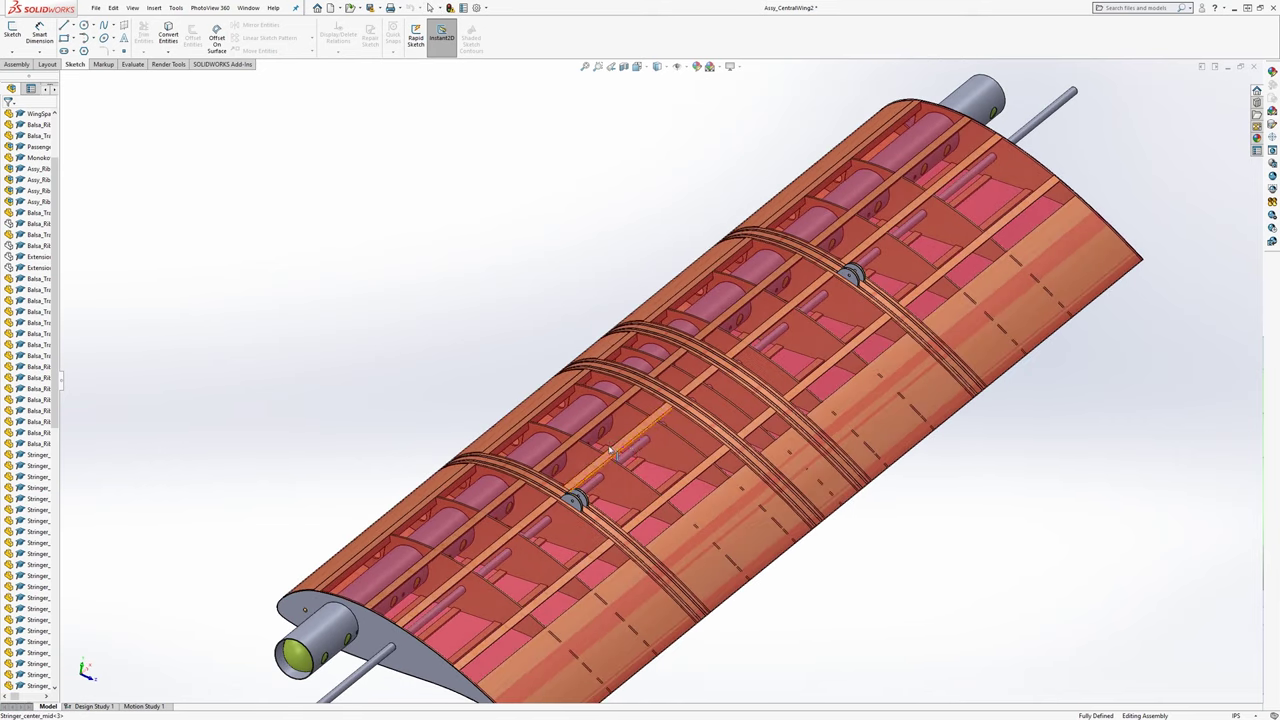
scroll(650, 434, "down", 3)
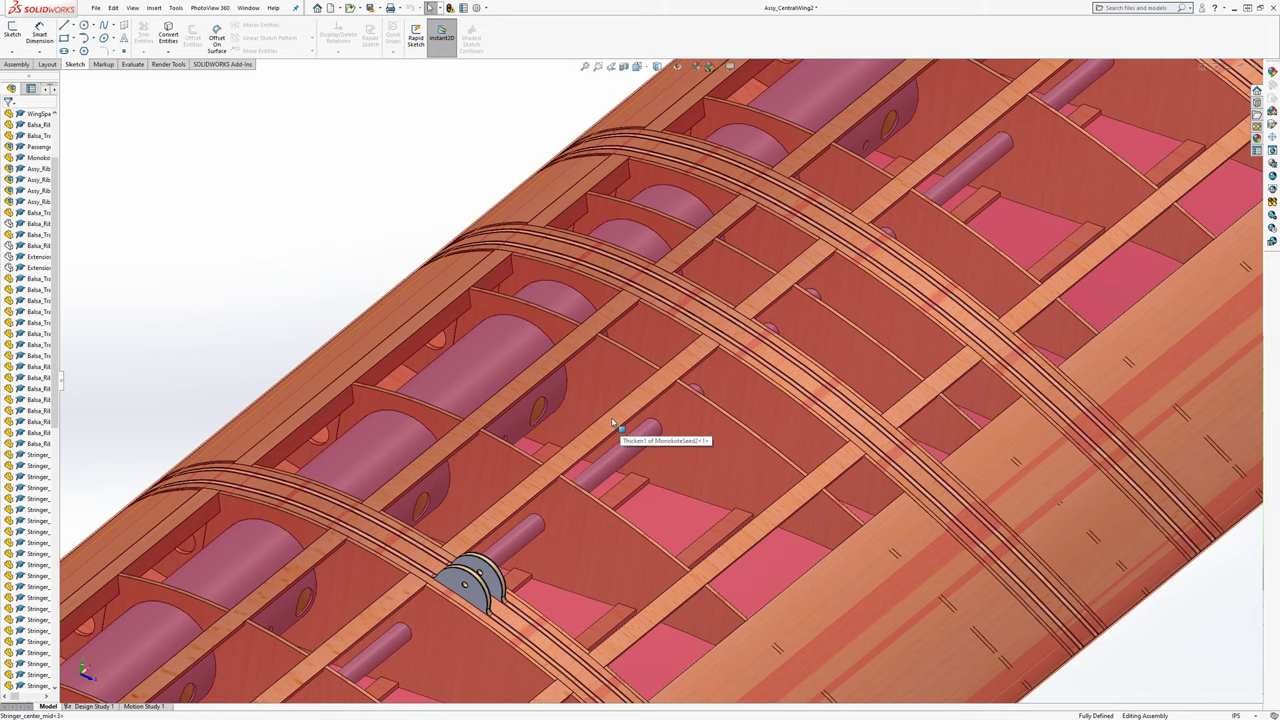
- Highlight a Balsa_TrailingEdgeRib2 rib beside the central cap strips and the Monokote covering to identify them, and clear the selection
left_click(672, 338)
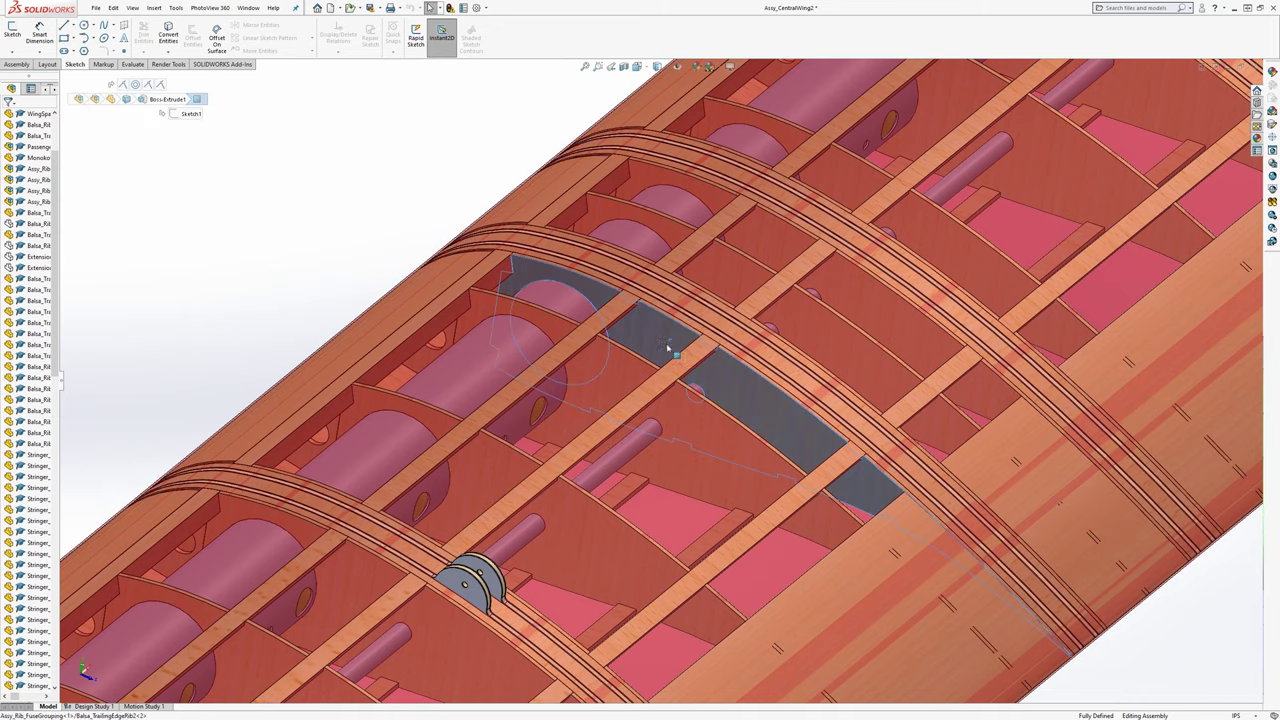
middle_click_drag(672, 338, 112, 445)
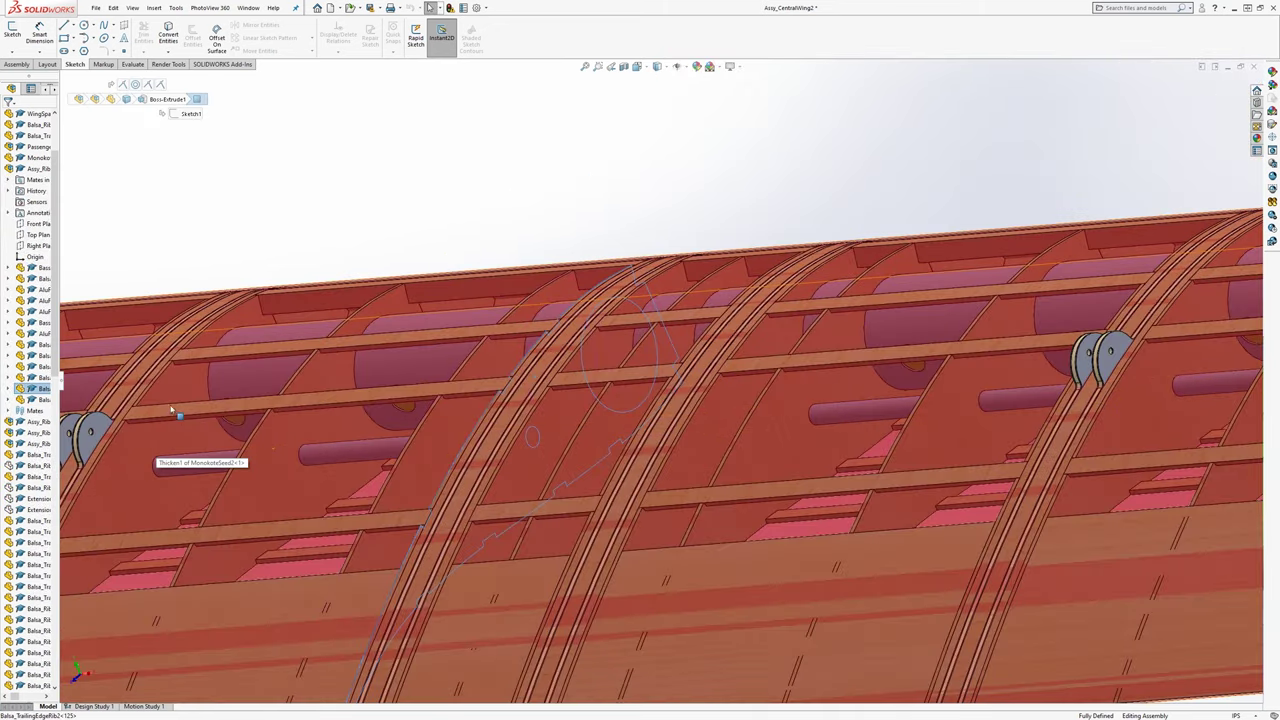
scroll(264, 388, "up", 5)
middle_click_drag(560, 414, 469, 368)
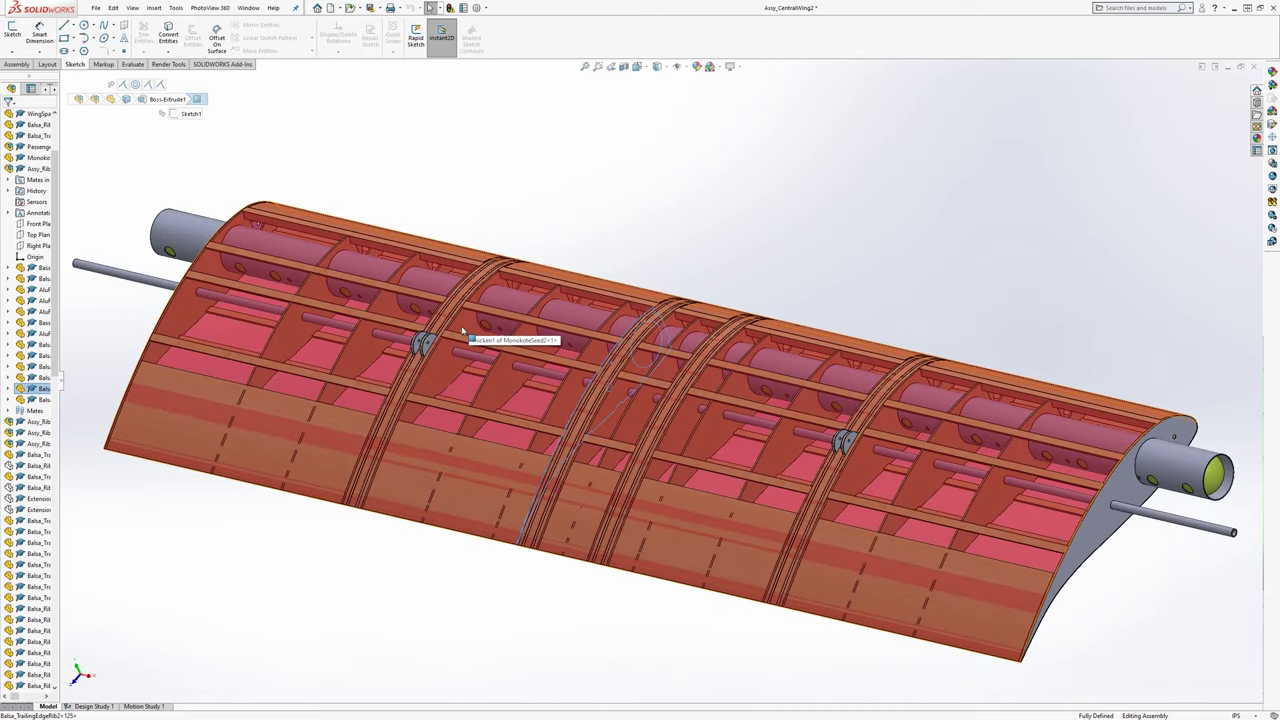
left_click(507, 375)
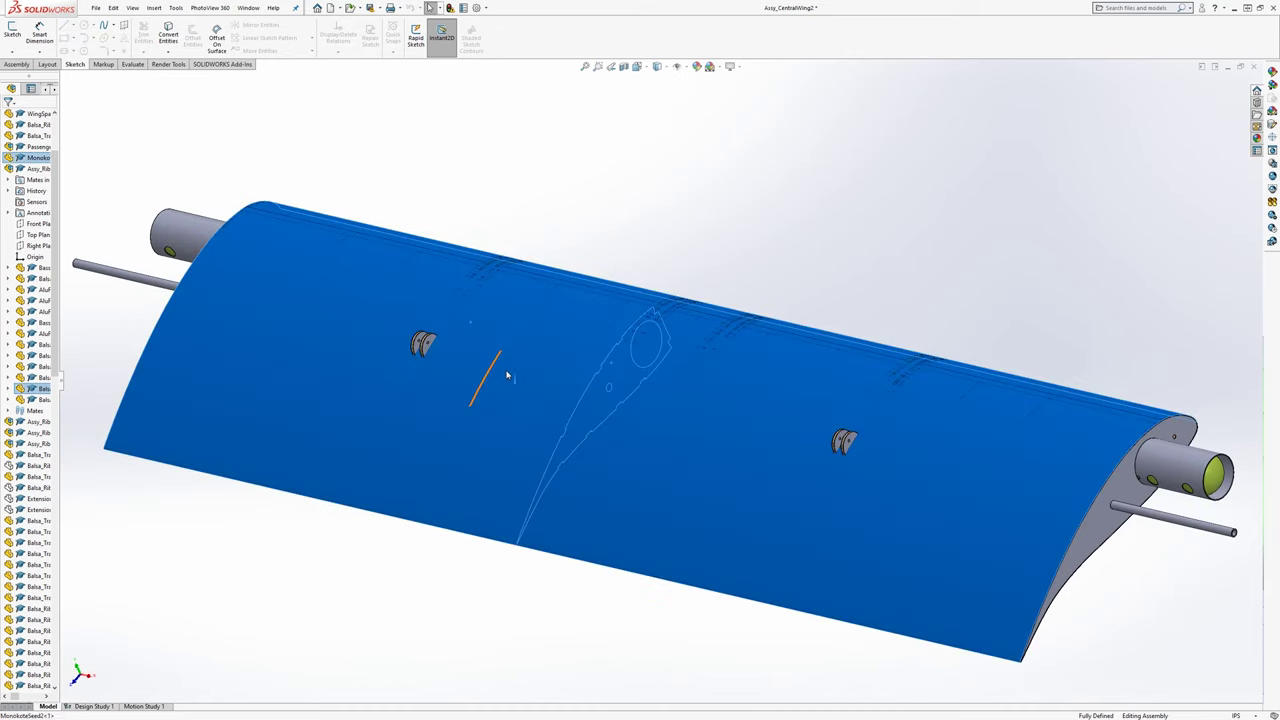
left_click(362, 574)
- Examine the segmented stringers, the joints at the full ribs and the holes in the tubular wing spar
middle_click_drag(526, 380, 547, 321)
scroll(490, 345, "down", 3)
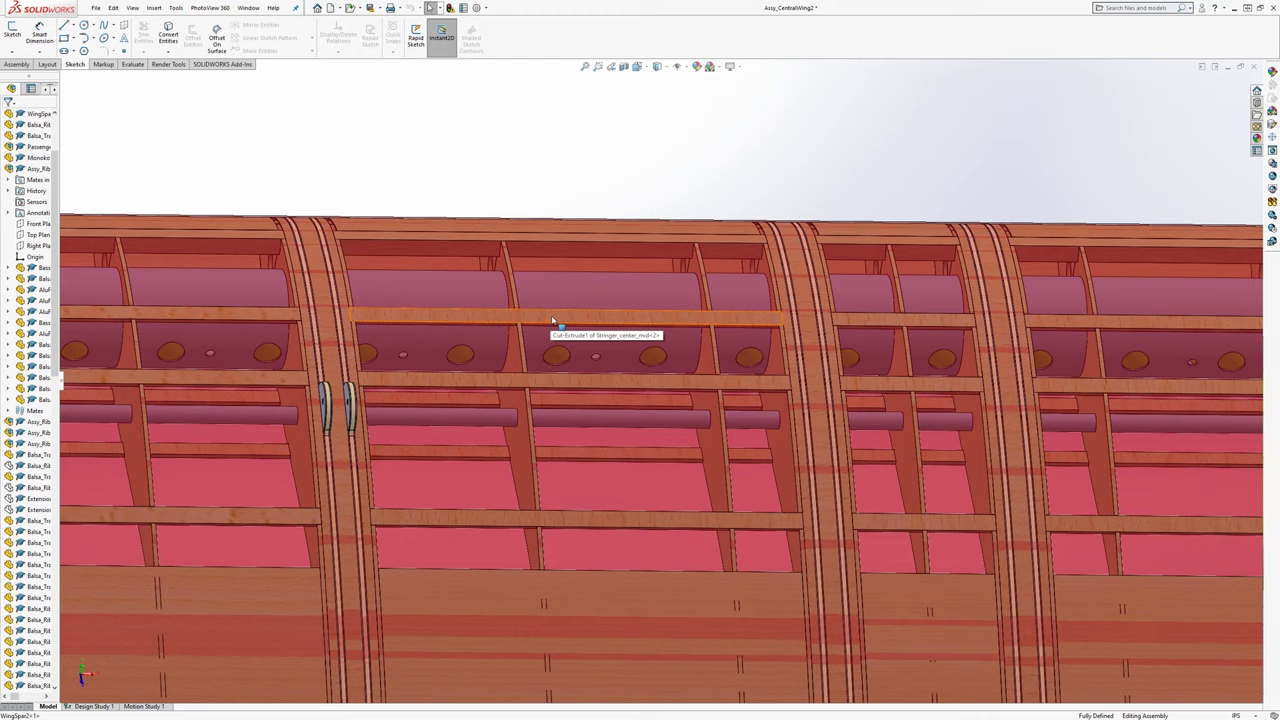
scroll(781, 321, "down", 6)
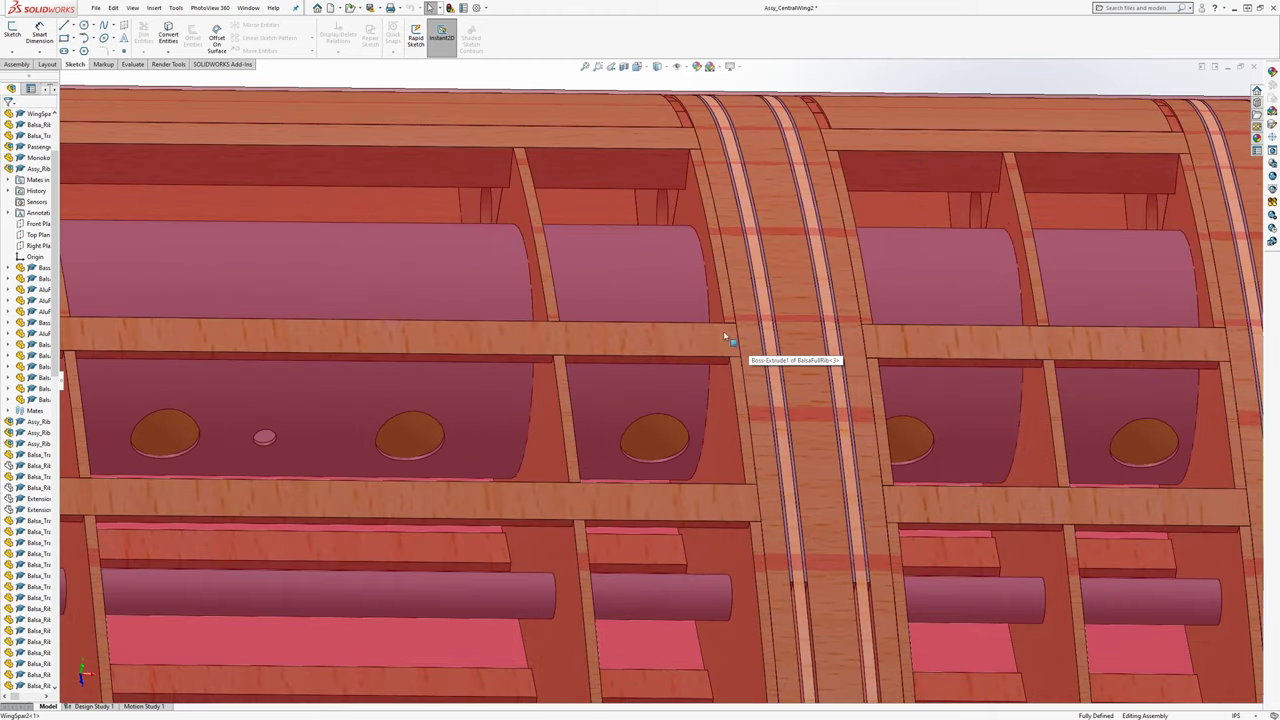
scroll(731, 340, "up", 5)
scroll(297, 366, "down", 5)
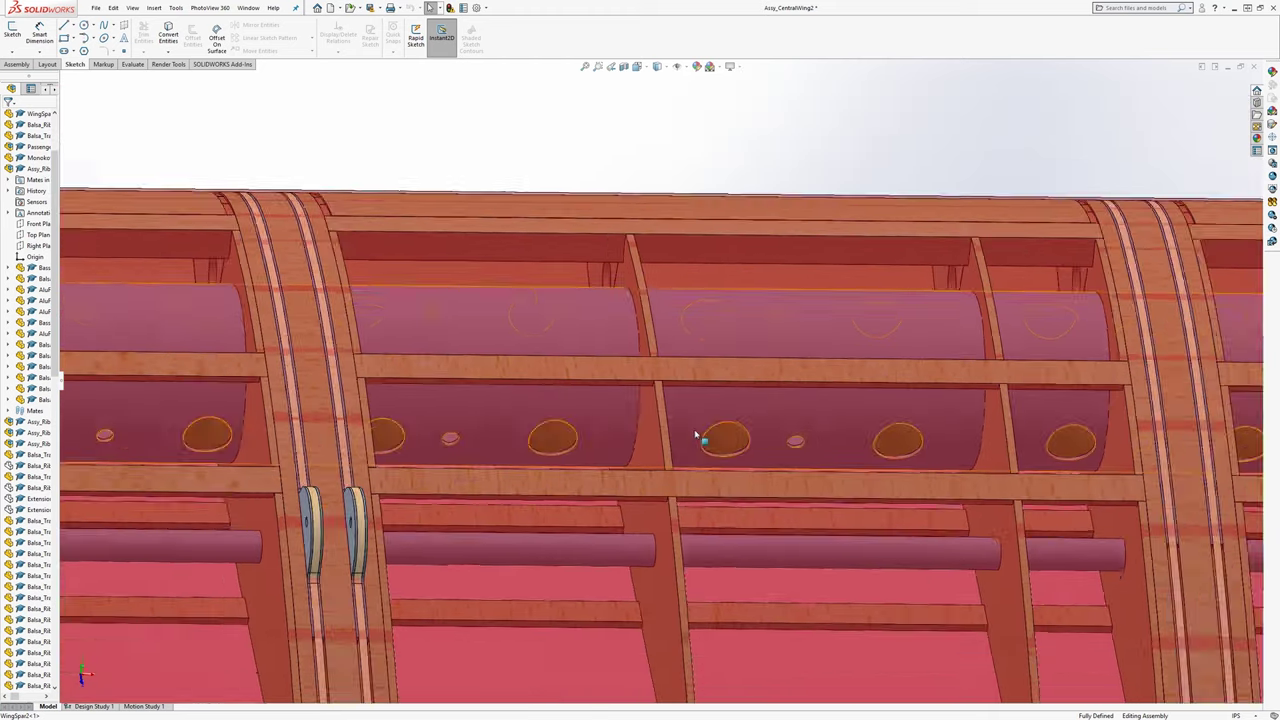
scroll(695, 434, "up", 3)
middle_click_drag(697, 447, 756, 416)
scroll(665, 390, "up", 4)
middle_click_drag(800, 537, 808, 428)
scroll(540, 375, "up", 3)
scroll(808, 366, "down", 4)
scroll(808, 367, "up", 4)
middle_click_drag(808, 367, 616, 444)
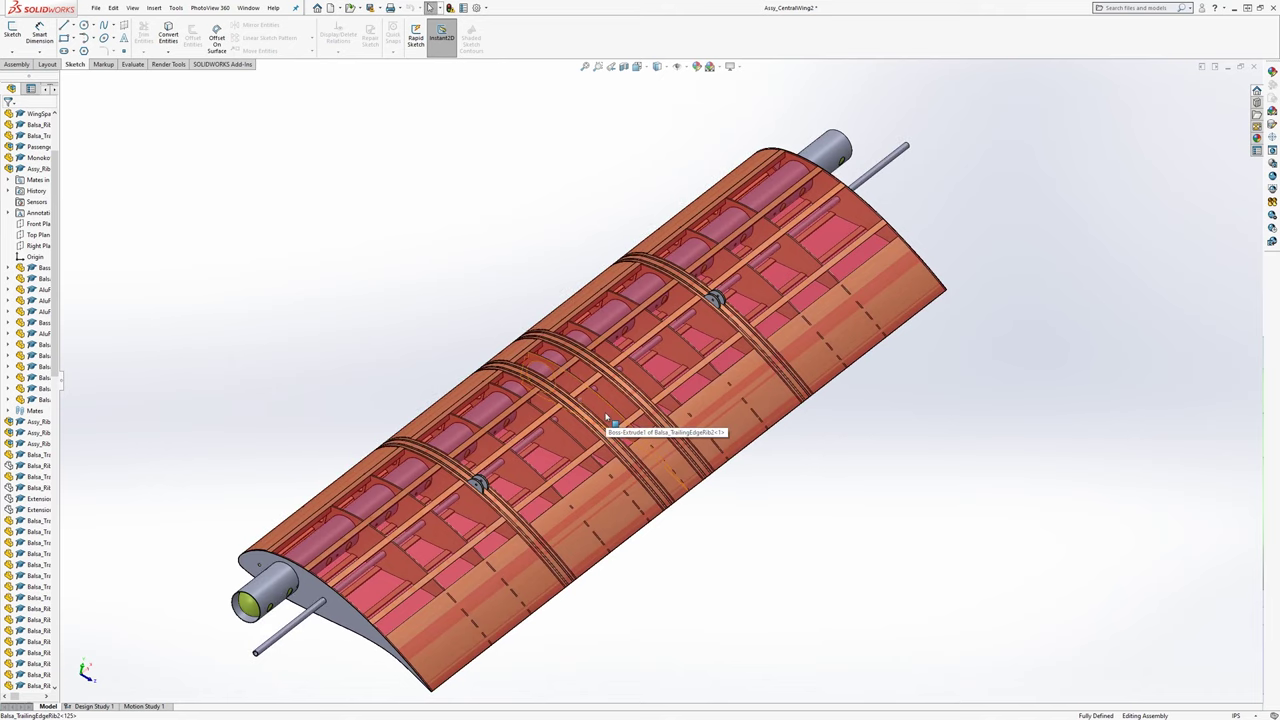
- Inspect the complete central wing from above, including the paired ribs around the attachment plates
mouse_move(602, 420)
middle_mouse_down()
mouse_move(612, 412)
mouse_move(560, 440)
mouse_move(602, 410)
mouse_move(586, 412)
middle_mouse_up()
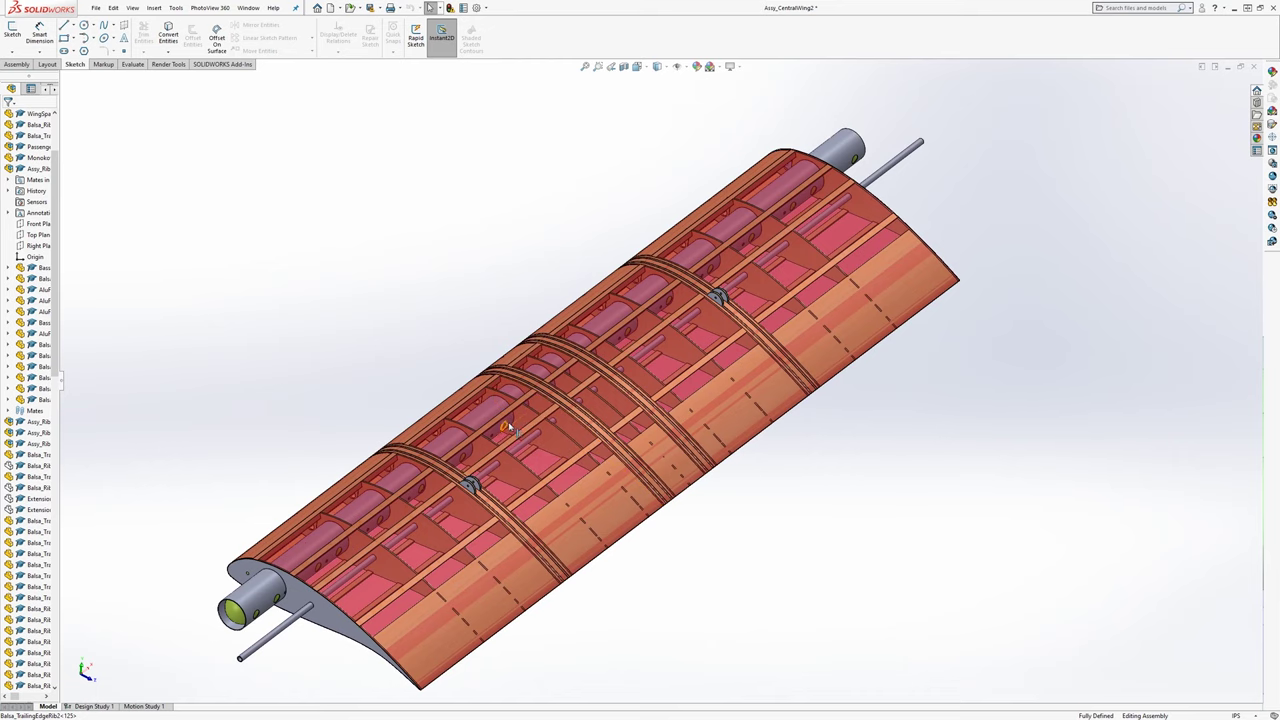
scroll(520, 424, "down", 3)
middle_click_drag(517, 421, 547, 413, "ctrl")
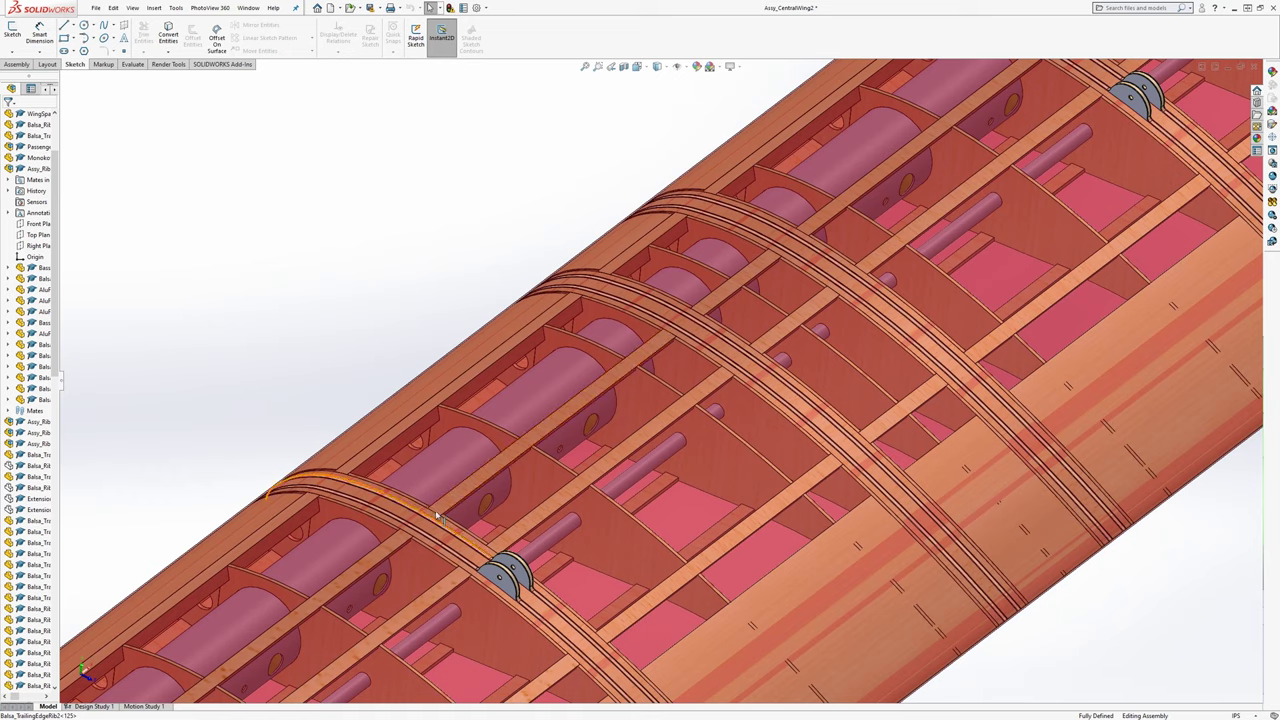
scroll(620, 450, "up", 5)
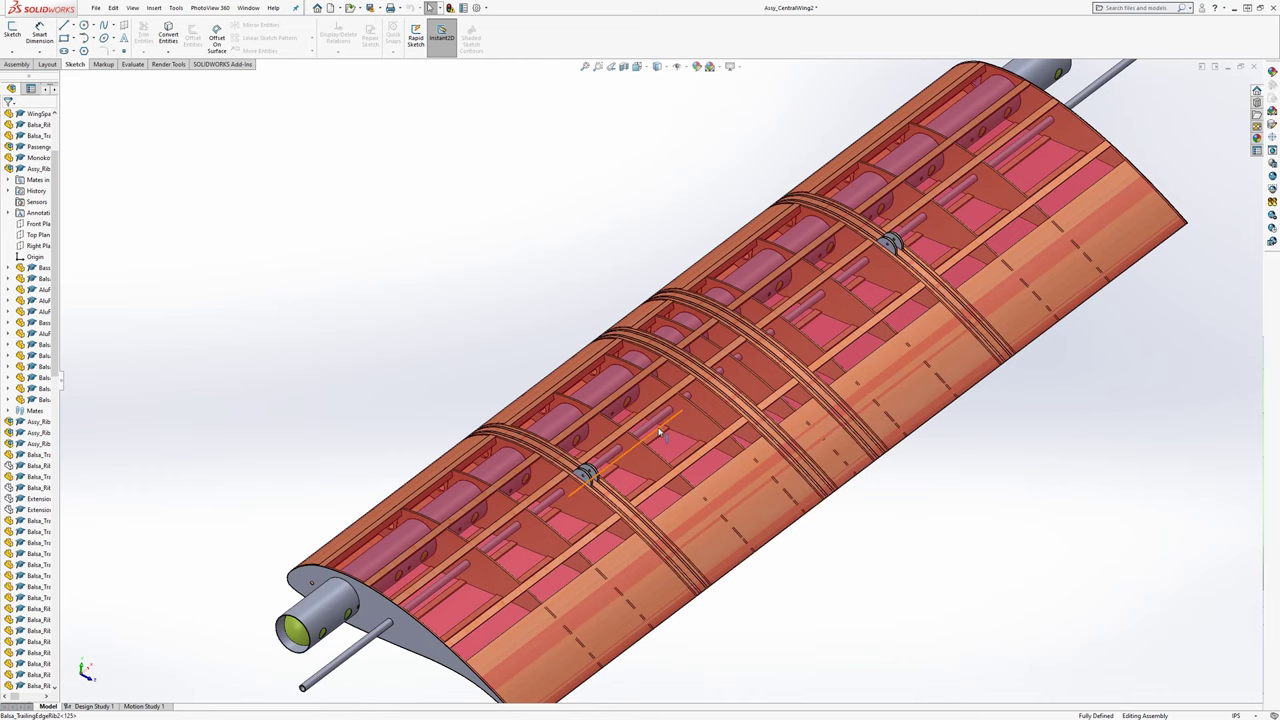
scroll(661, 434, "up", 1)
middle_click_drag(664, 446, 705, 426)
scroll(880, 338, "down", 2)
scroll(814, 373, "up", 1)
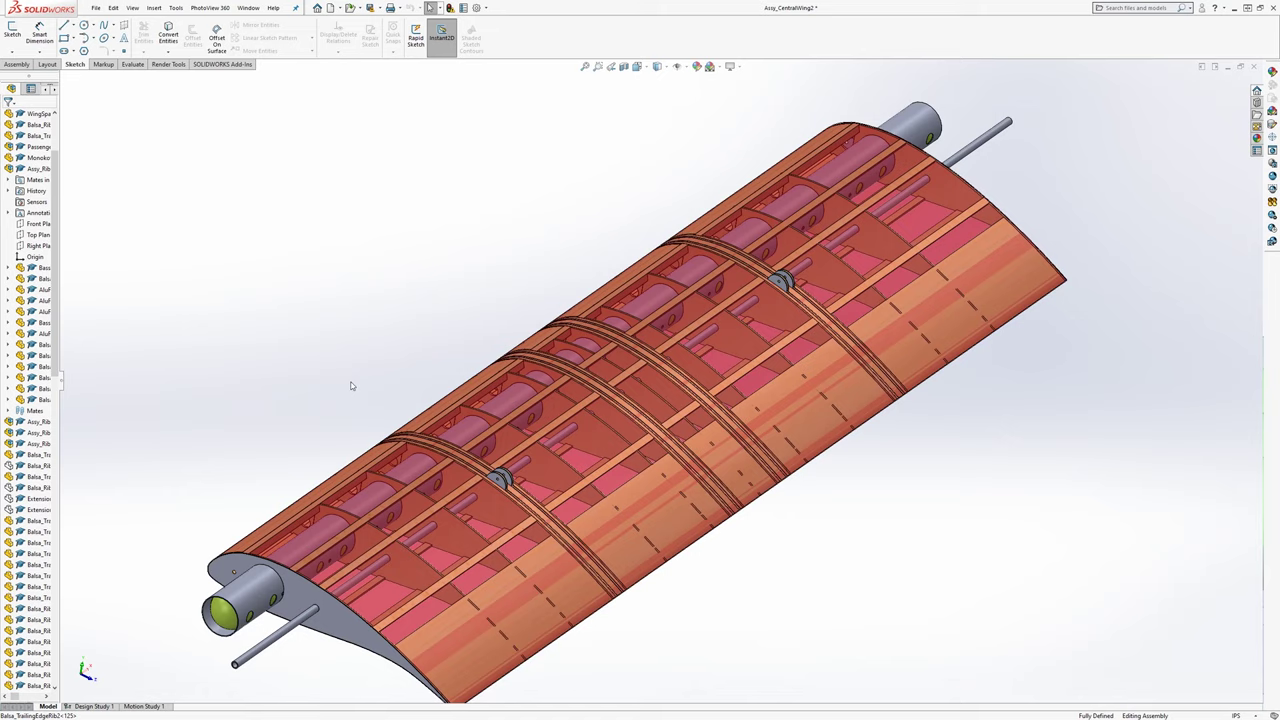
- Return to the Assy_Wing document and open its Assy_WingExtension subassembly
left_click(249, 8)
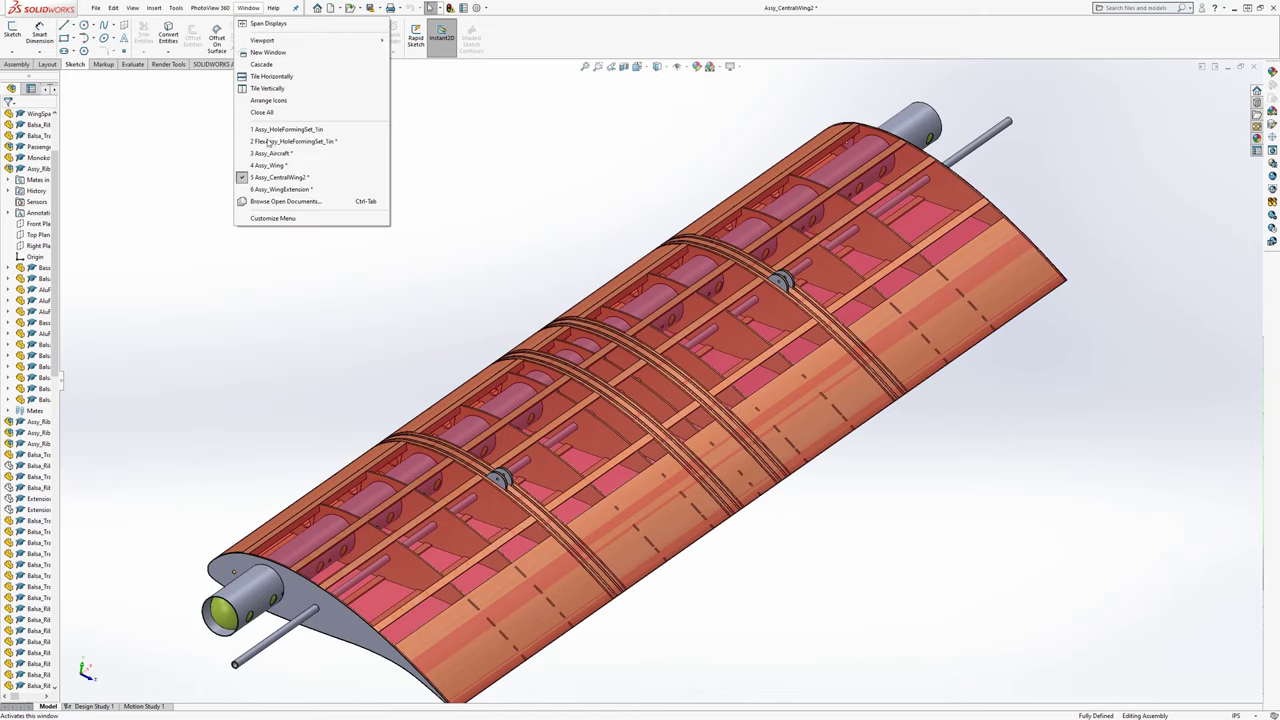
left_click(272, 165)
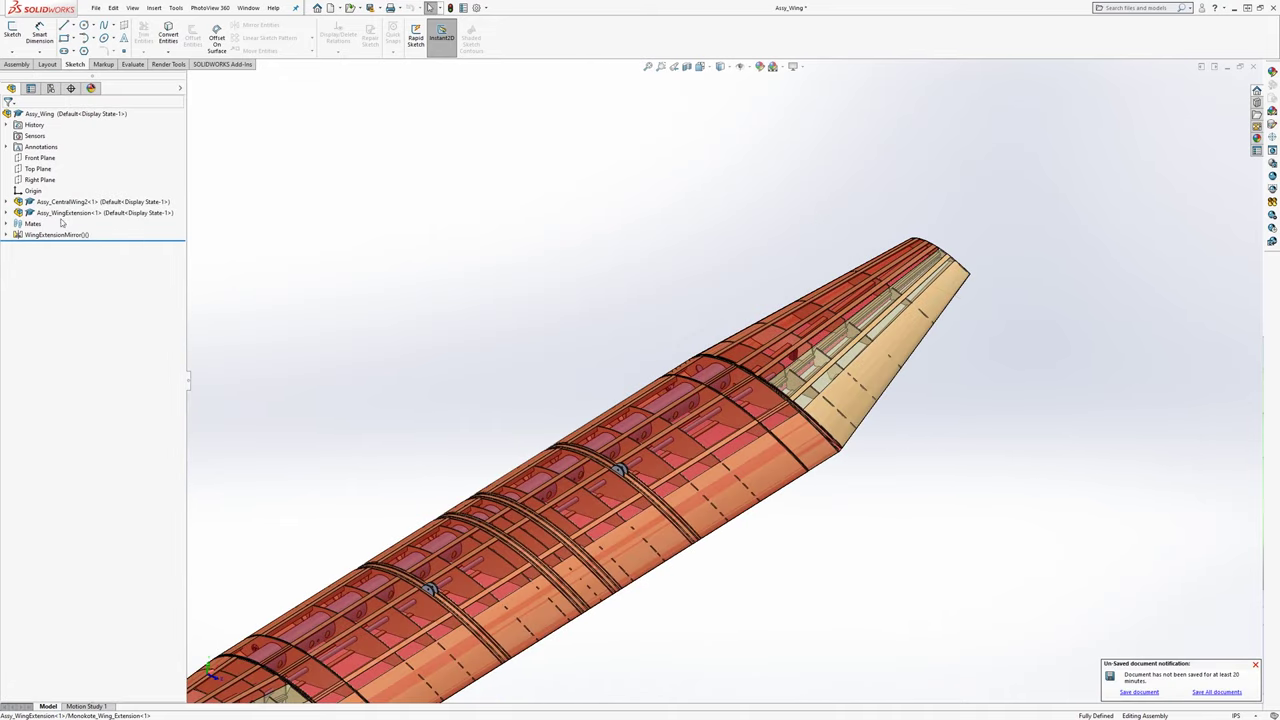
left_click(62, 213)
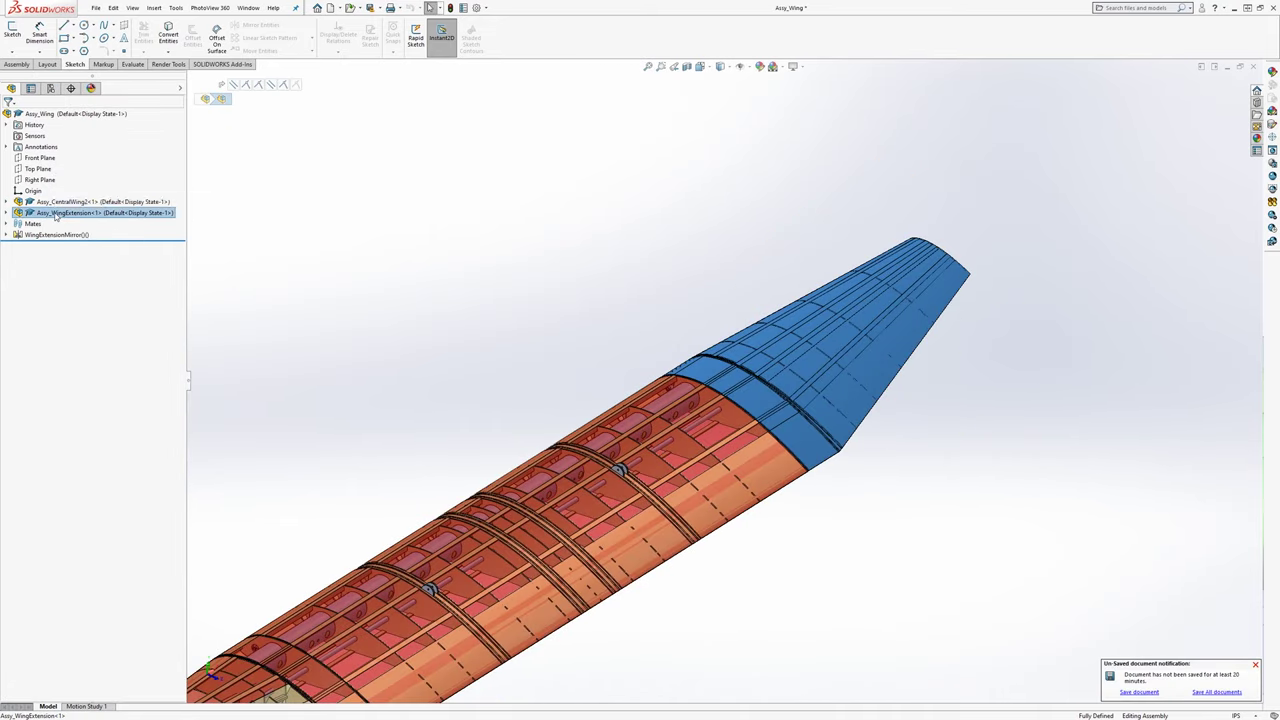
right_click(62, 213)
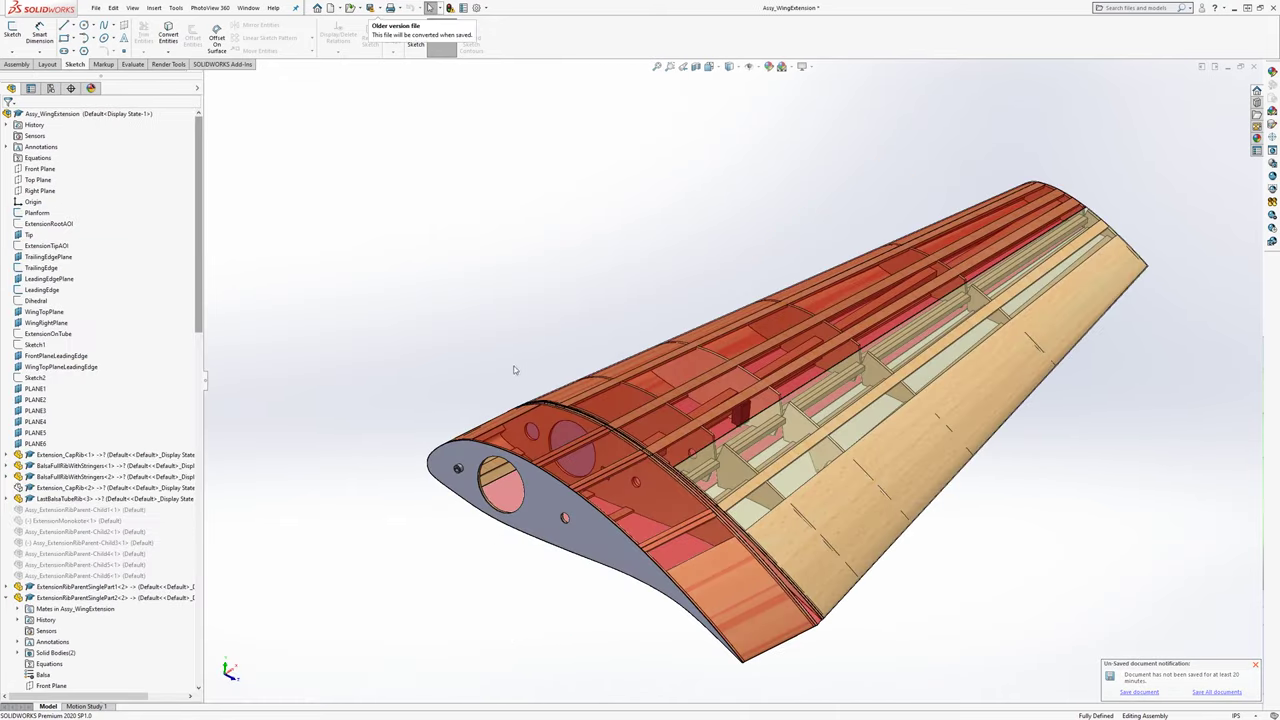
- Highlight the TrailingEdge and LeadingEdge sketches to identify the wing extension's two edge lines
scroll(822, 420, "up", 3)
scroll(822, 420, "down", 2)
middle_click_drag(822, 416, 672, 422)
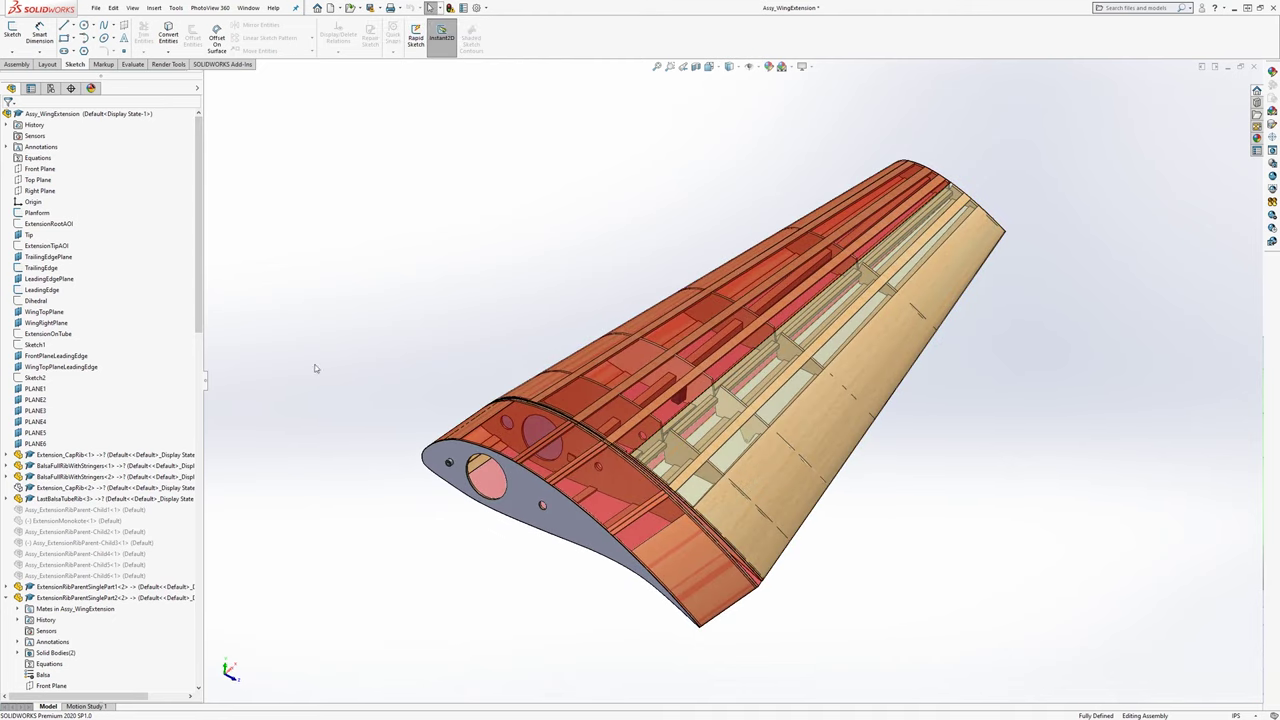
scroll(350, 363, "down", 2)
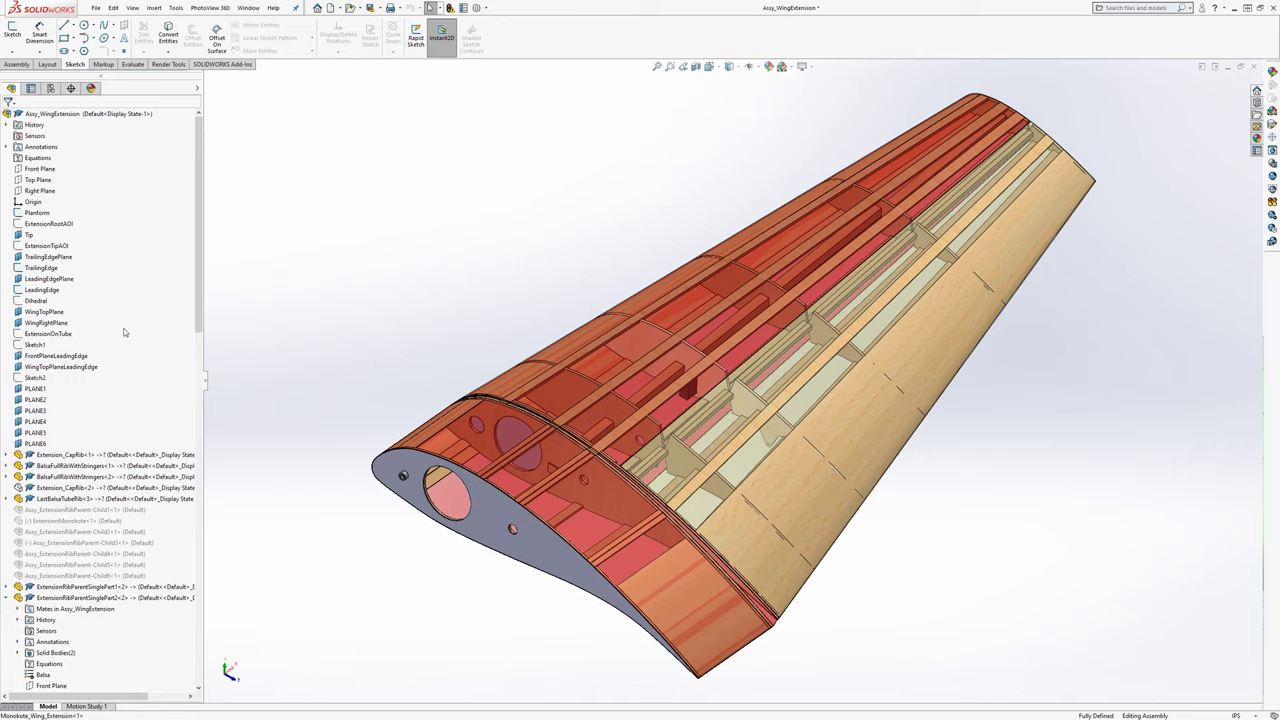
left_click(42, 268)
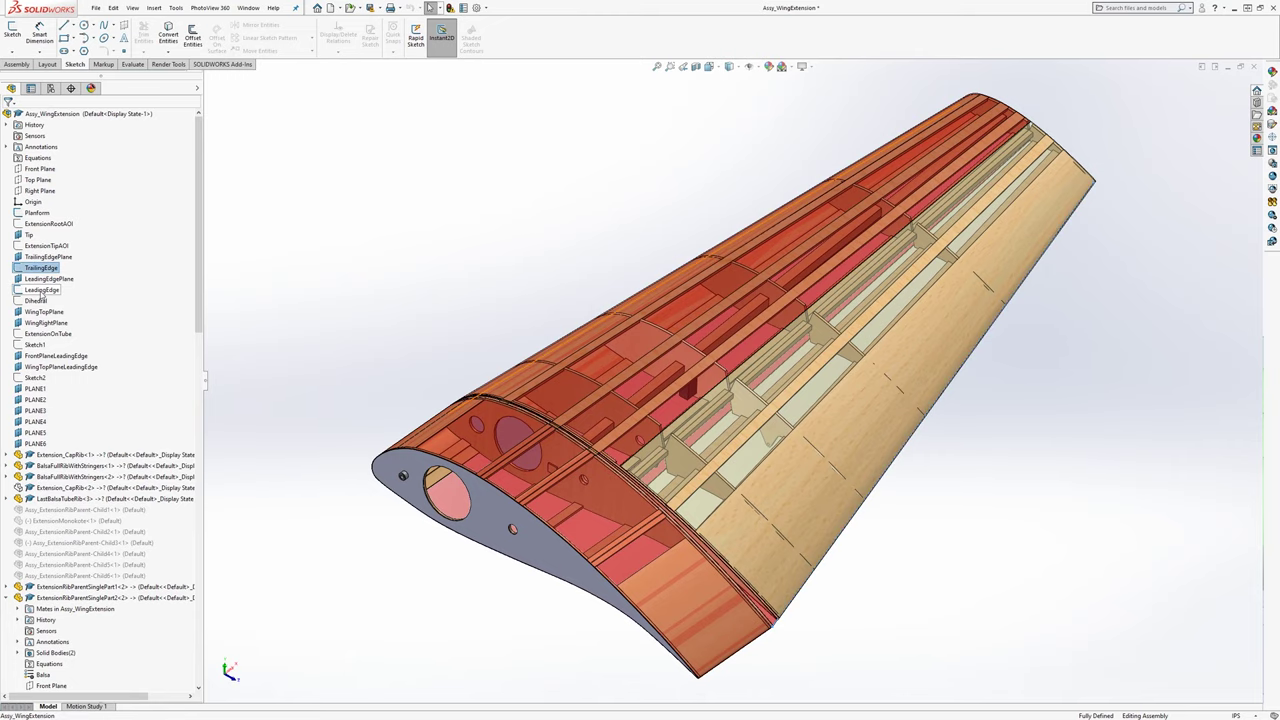
mouse_move(723, 523)
middle_mouse_down()
mouse_move(730, 462)
mouse_move(820, 443)
mouse_move(804, 523)
mouse_move(809, 497)
mouse_move(765, 470)
mouse_move(725, 478)
mouse_move(729, 519)
middle_mouse_up()
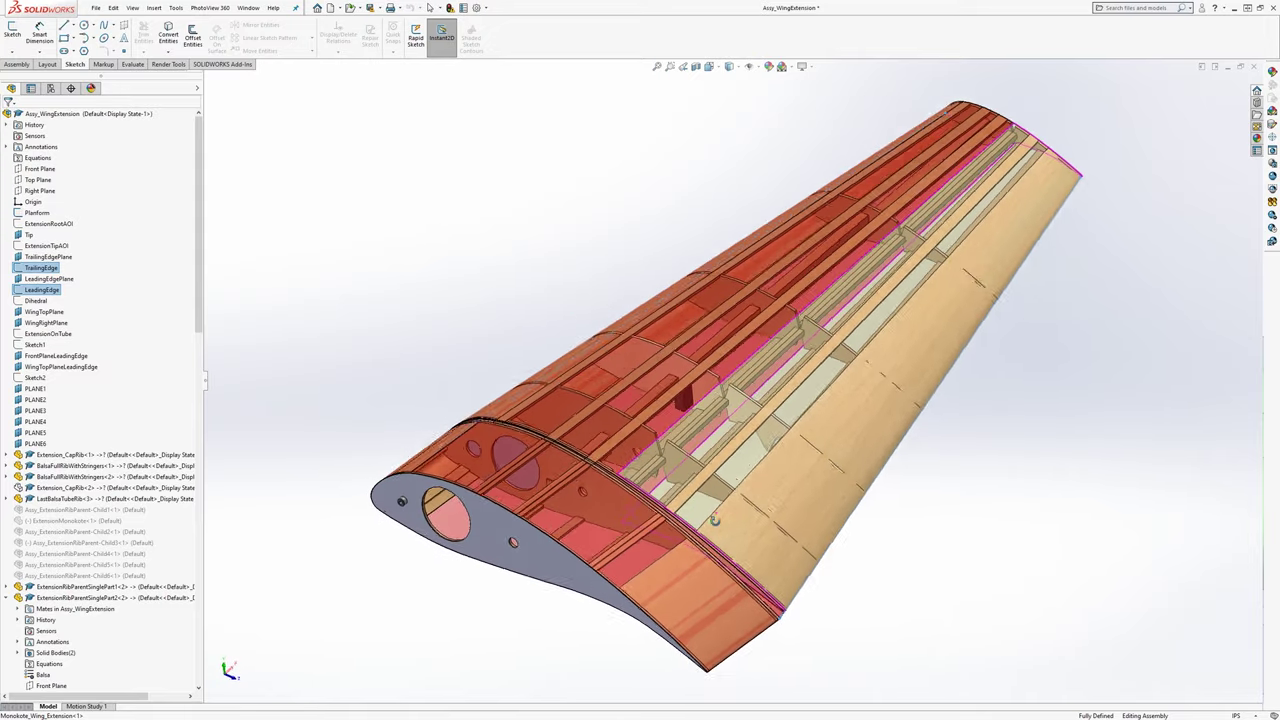
middle_click_drag(715, 521, 716, 519)
- Highlight Sketch3 under Boss-Extrude1 of the ExtensionRibParentSinglePart2 rib to identify its airfoil profile
scroll(83, 415, "down", 10)
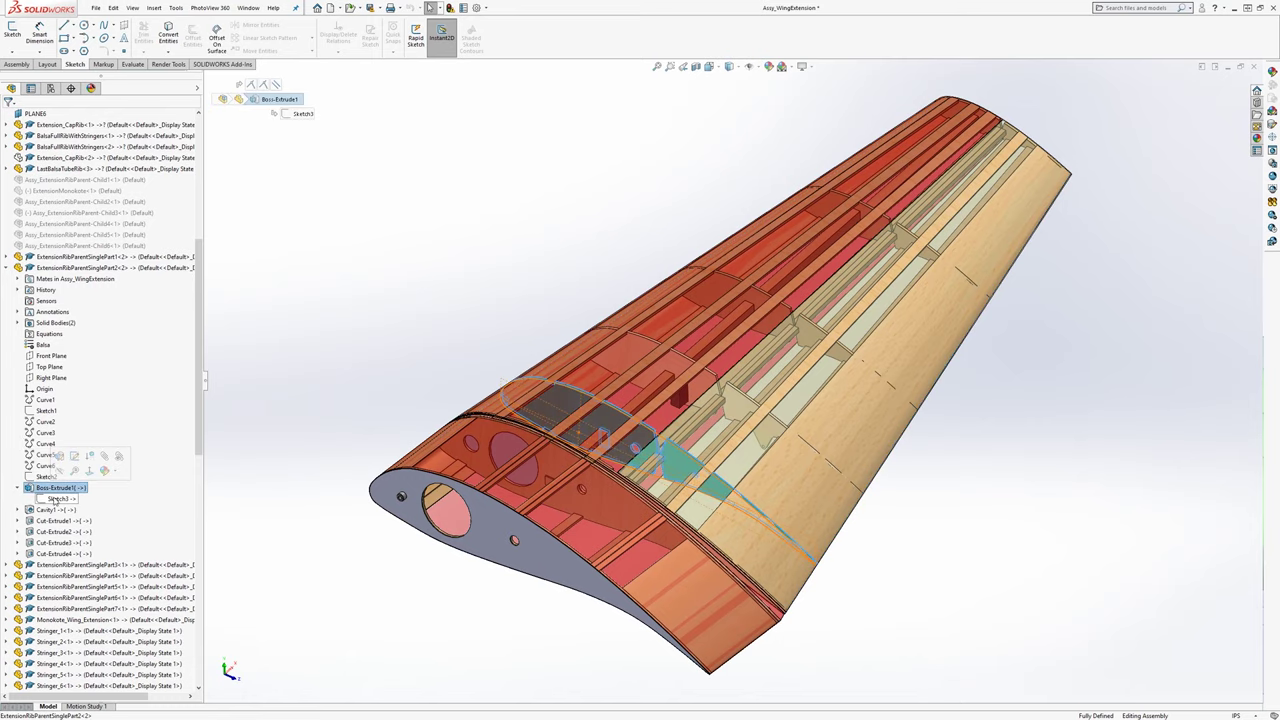
left_click(57, 498)
scroll(545, 424, "down", 5)
scroll(545, 424, "down", 5)
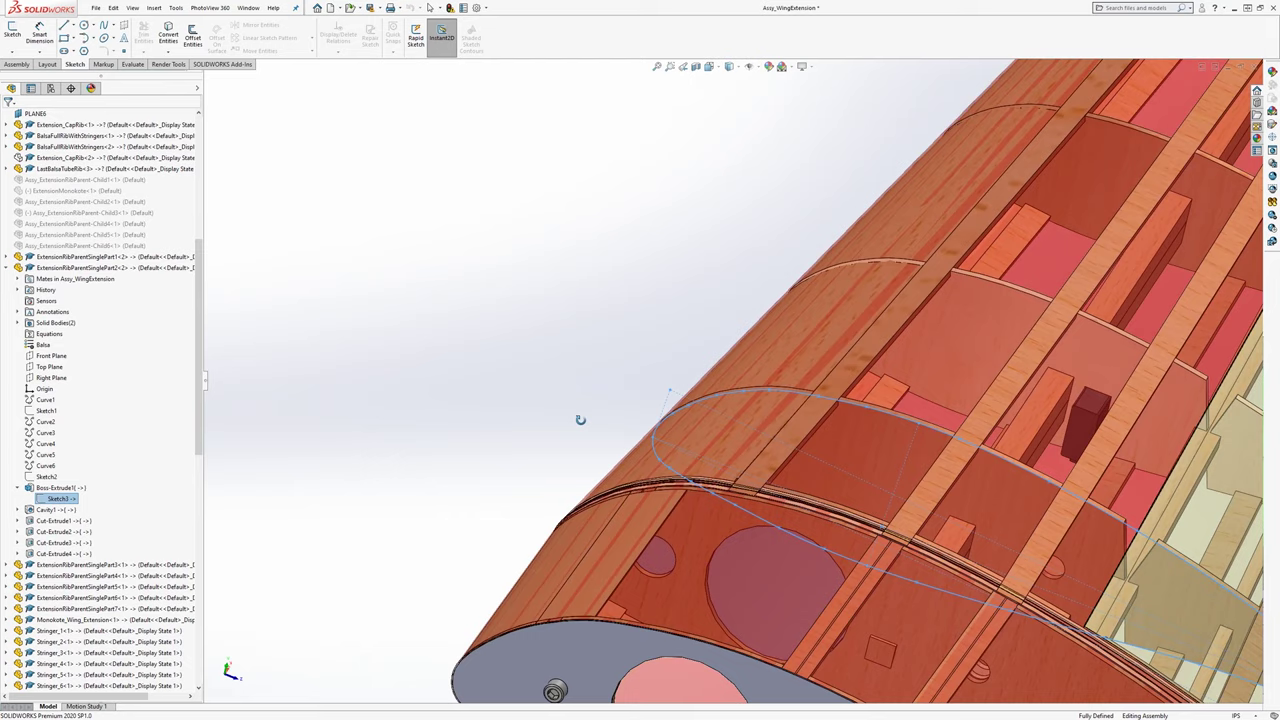
- Examine how the highlighted rib airfoil sketch meets the LeadingEdge and TrailingEdge sketches of the wing extension
scroll(60, 330, "up", 10)
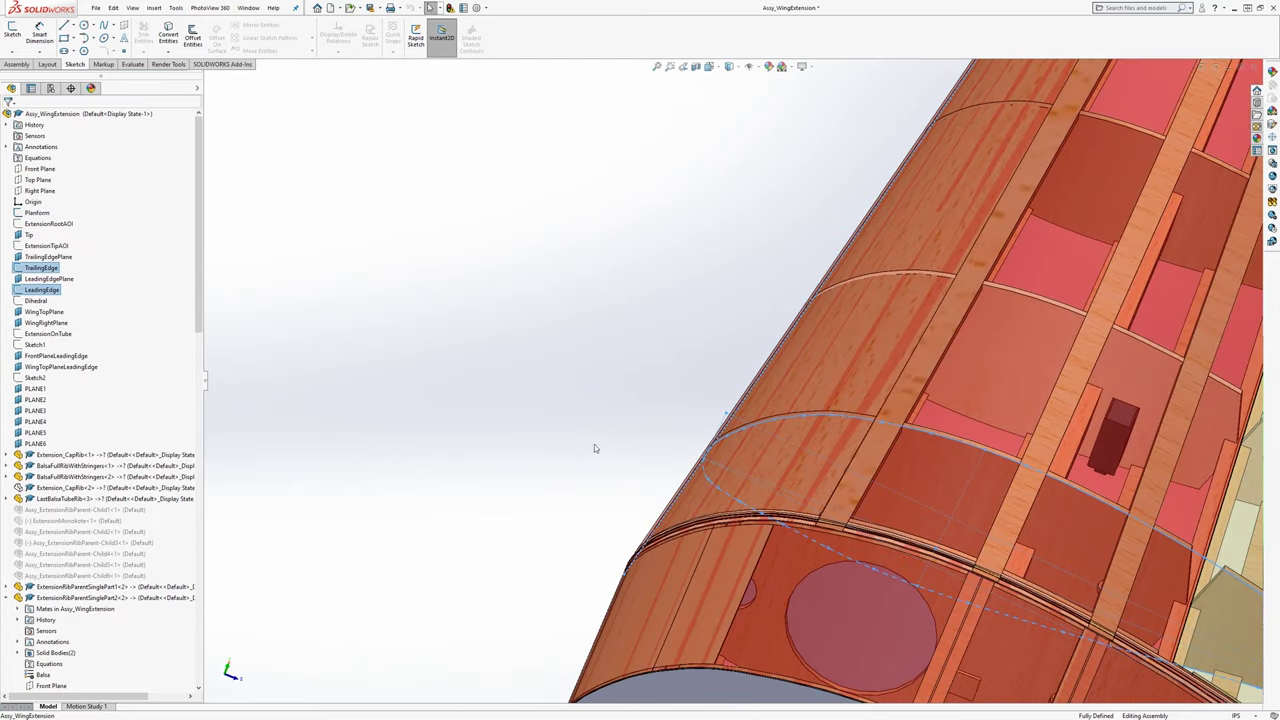
middle_click_drag(624, 468, 590, 440)
scroll(787, 333, "up", 3)
scroll(826, 431, "down", 1)
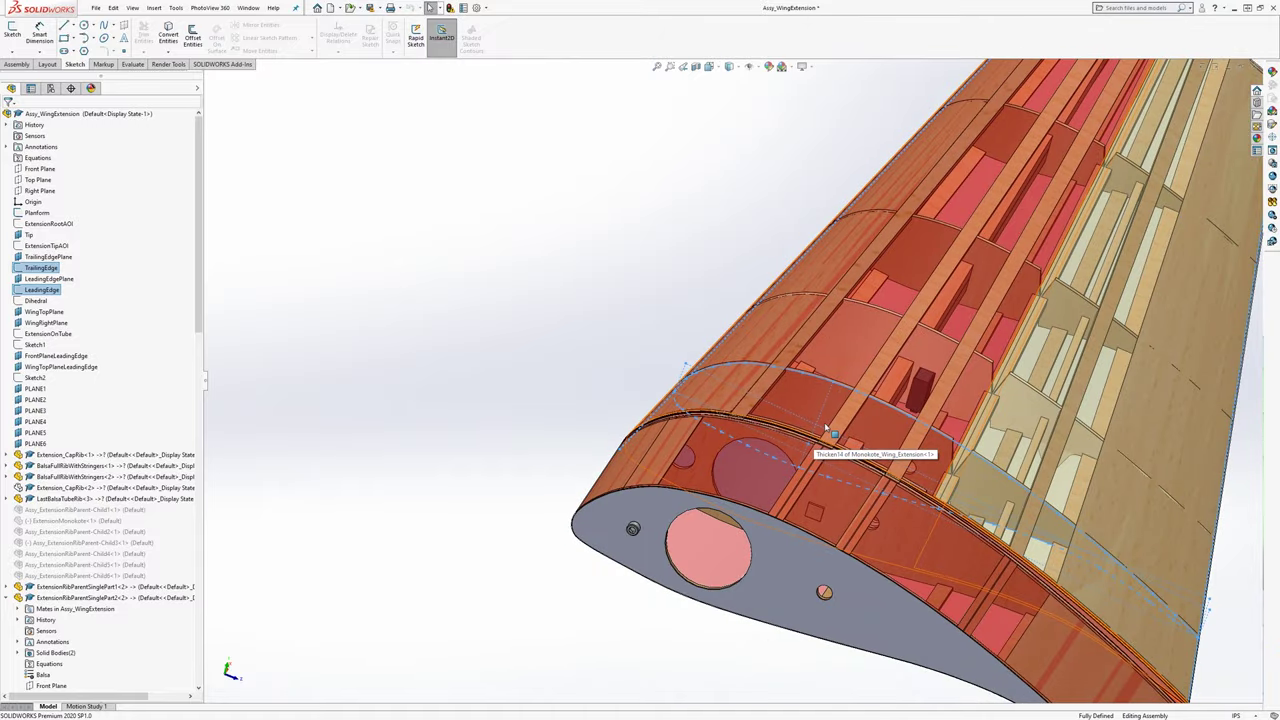
middle_click_drag(826, 431, 779, 437)
middle_click_drag(1010, 477, 910, 443, "ctrl")
middle_click_drag(801, 403, 830, 392)
scroll(646, 354, "down", 5)
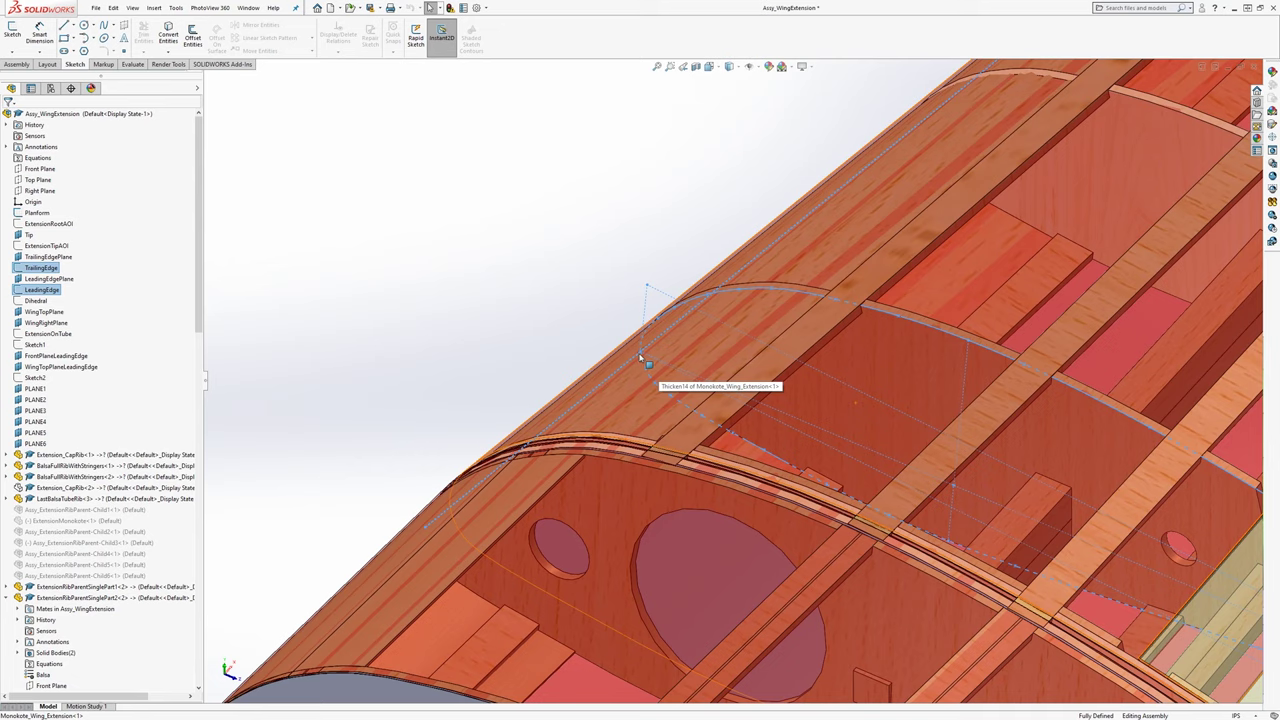
scroll(829, 463, "up", 5)
middle_click_drag(1085, 555, 934, 480, "ctrl")
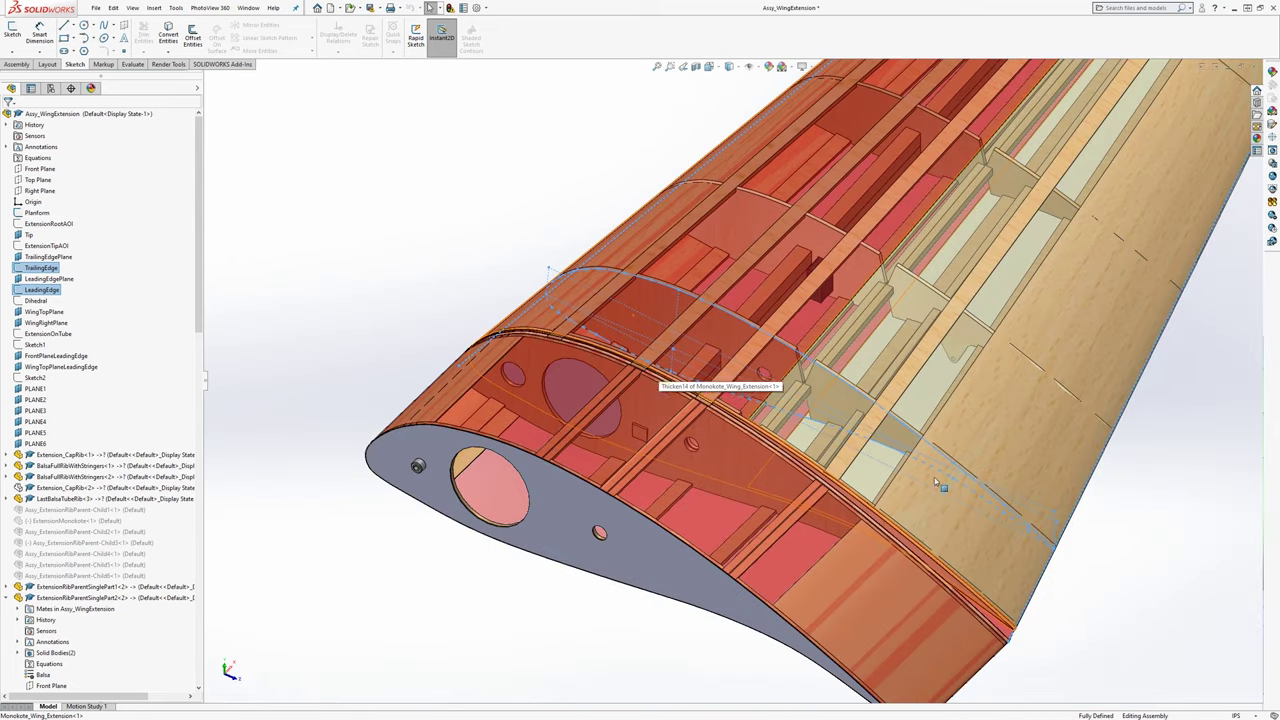
- Highlight the ExtensionRibParentSinglePart2 rib's Cavity1 and Cut-Extrude1 to Cut-Extrude4 features to identify its cutouts
scroll(42, 478, "down", 17)
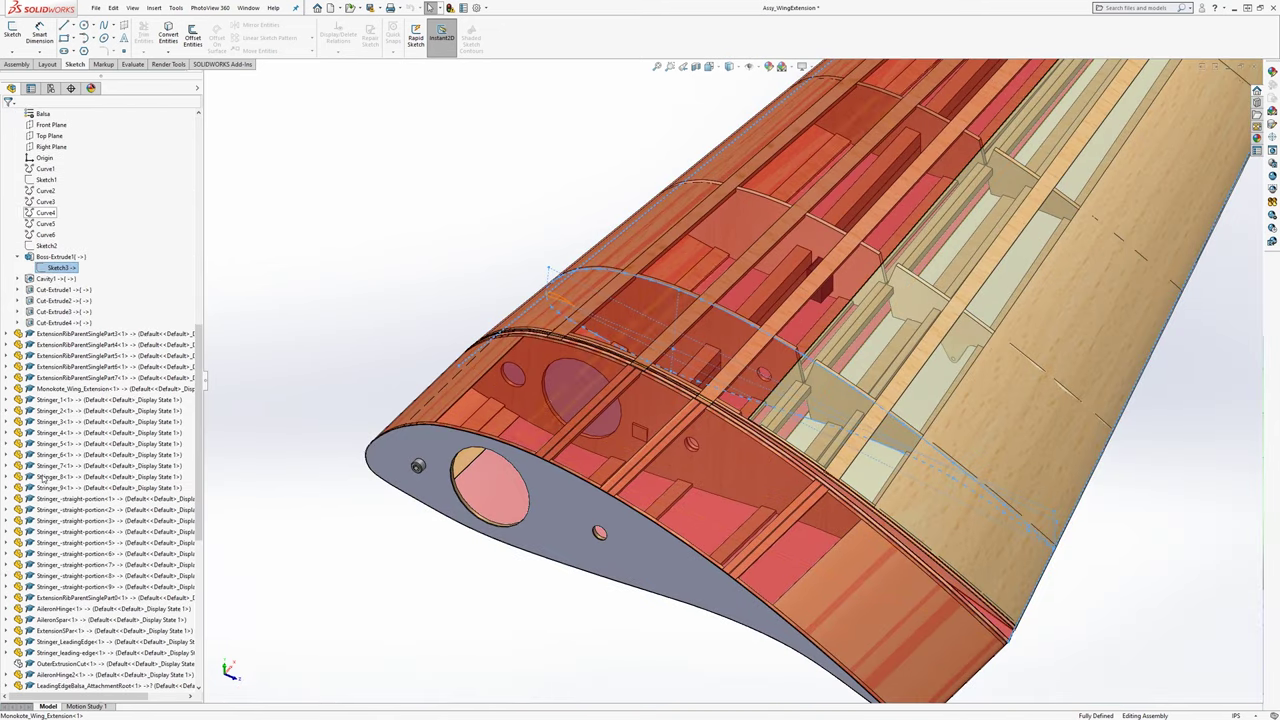
scroll(47, 478, "up", 1)
scroll(47, 477, "up", 2)
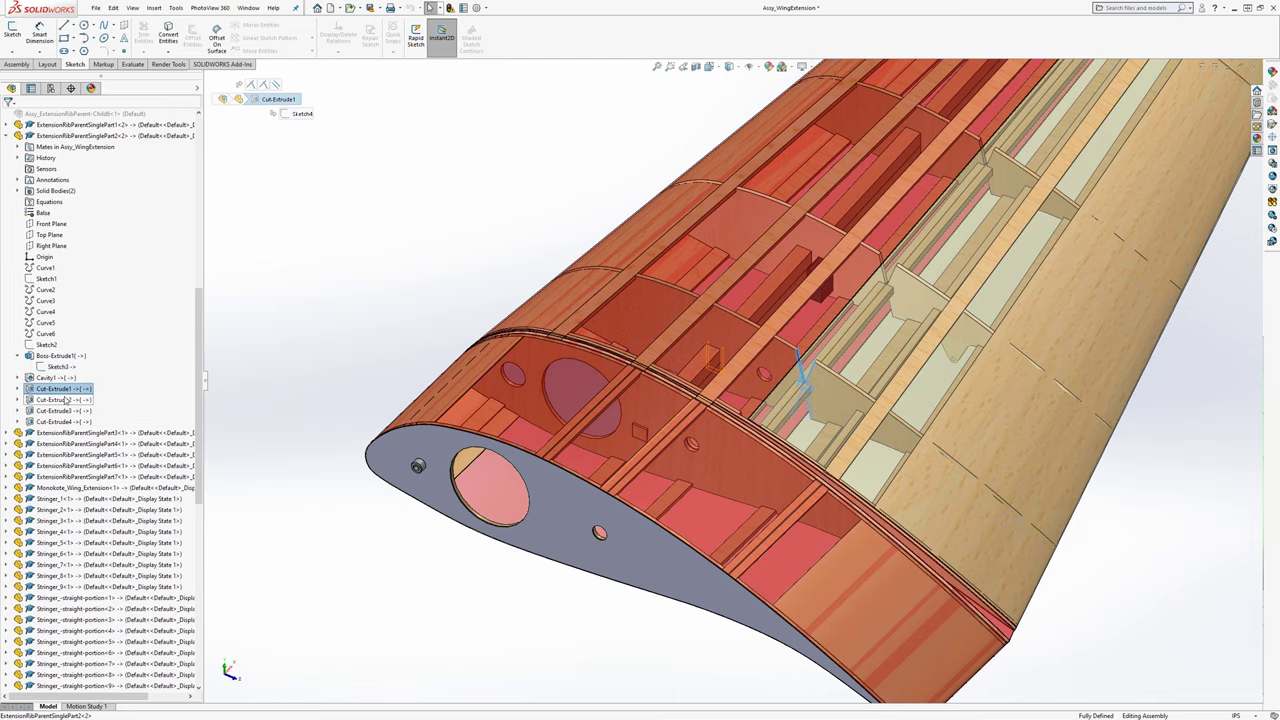
left_click(65, 410)
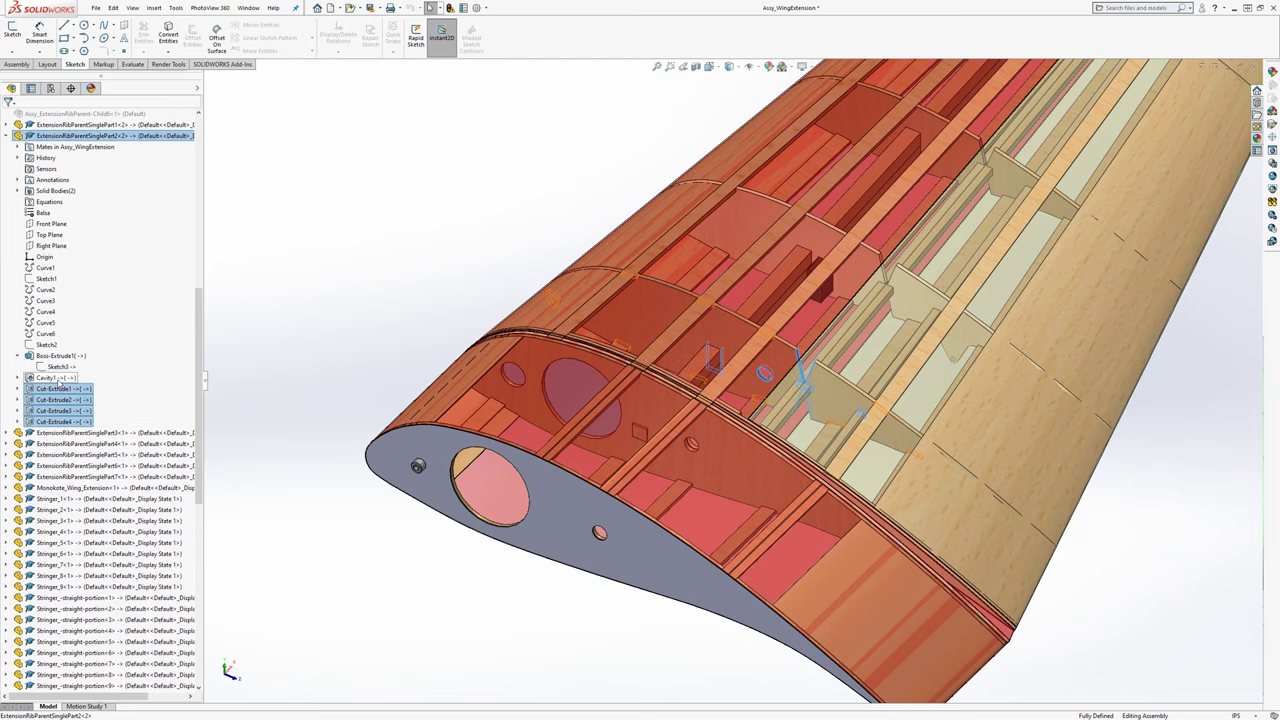
left_click(57, 379)
middle_click_drag(714, 330, 880, 369)
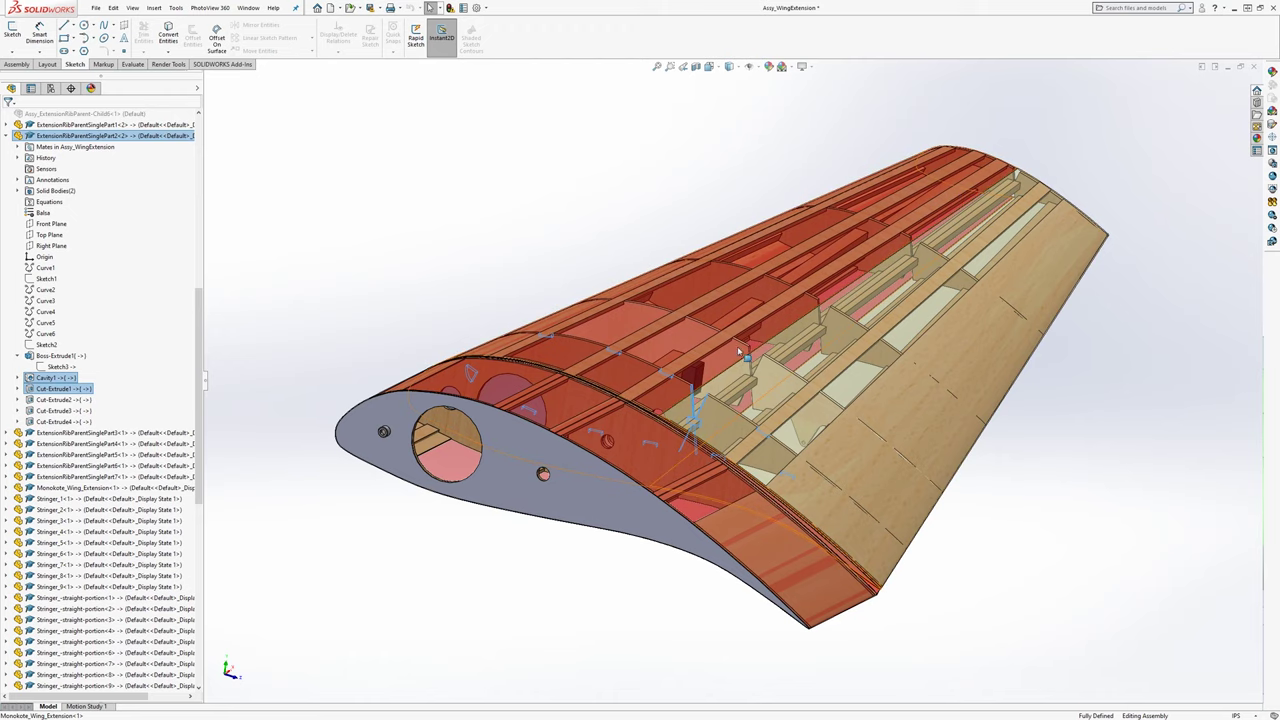
- Examine the ribs, cutouts and stringers along the wing extension from the tip end and from the root end
middle_click_drag(801, 387, 587, 378)
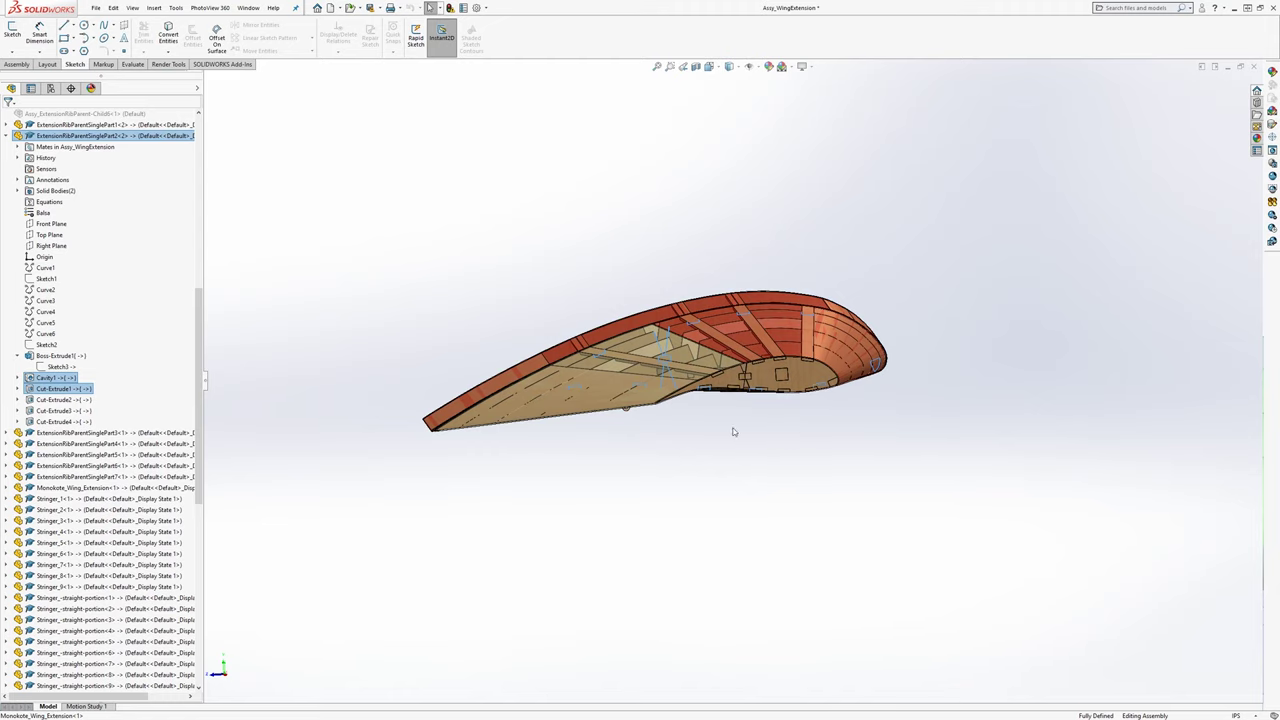
middle_click_drag(733, 432, 719, 421)
scroll(714, 368, "down", 4)
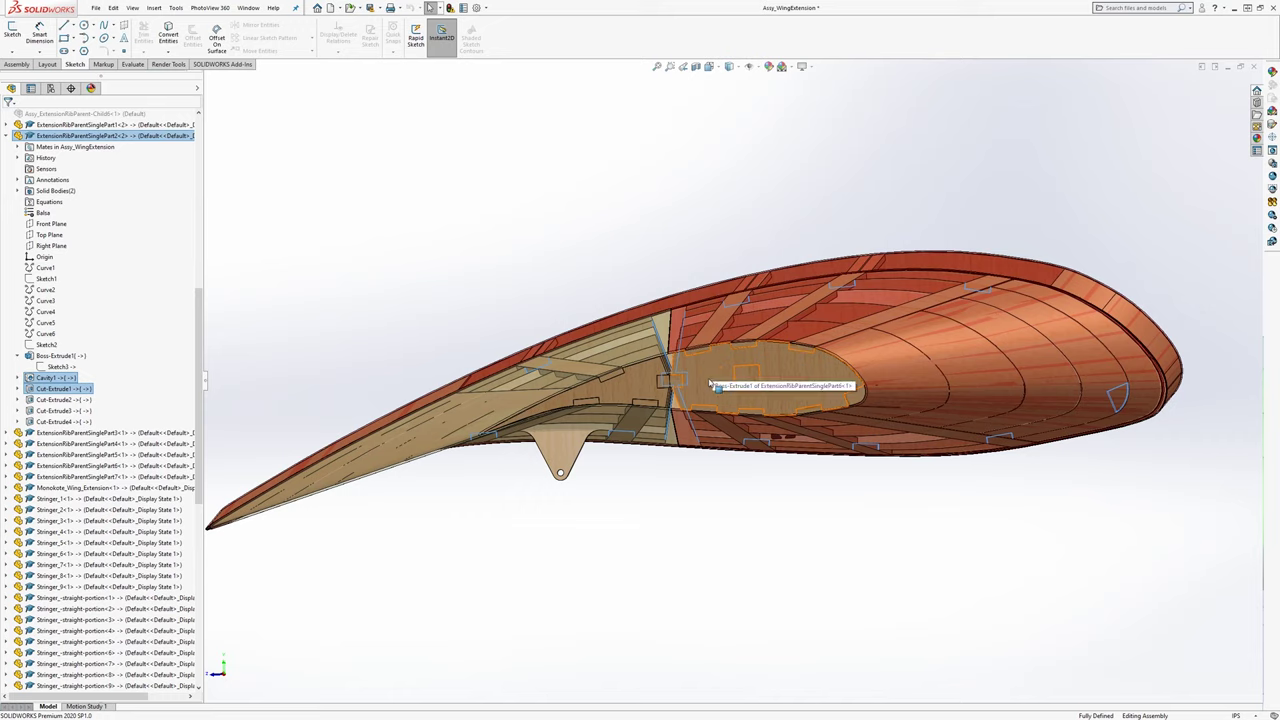
scroll(749, 494, "up", 5)
middle_click_drag(749, 494, 980, 491)
scroll(663, 397, "down", 2)
mouse_move(663, 397)
middle_mouse_down()
mouse_move(620, 445)
mouse_move(650, 399)
middle_mouse_up()
scroll(650, 398, "down", 2)
scroll(600, 420, "up", 4)
scroll(660, 400, "down", 4)
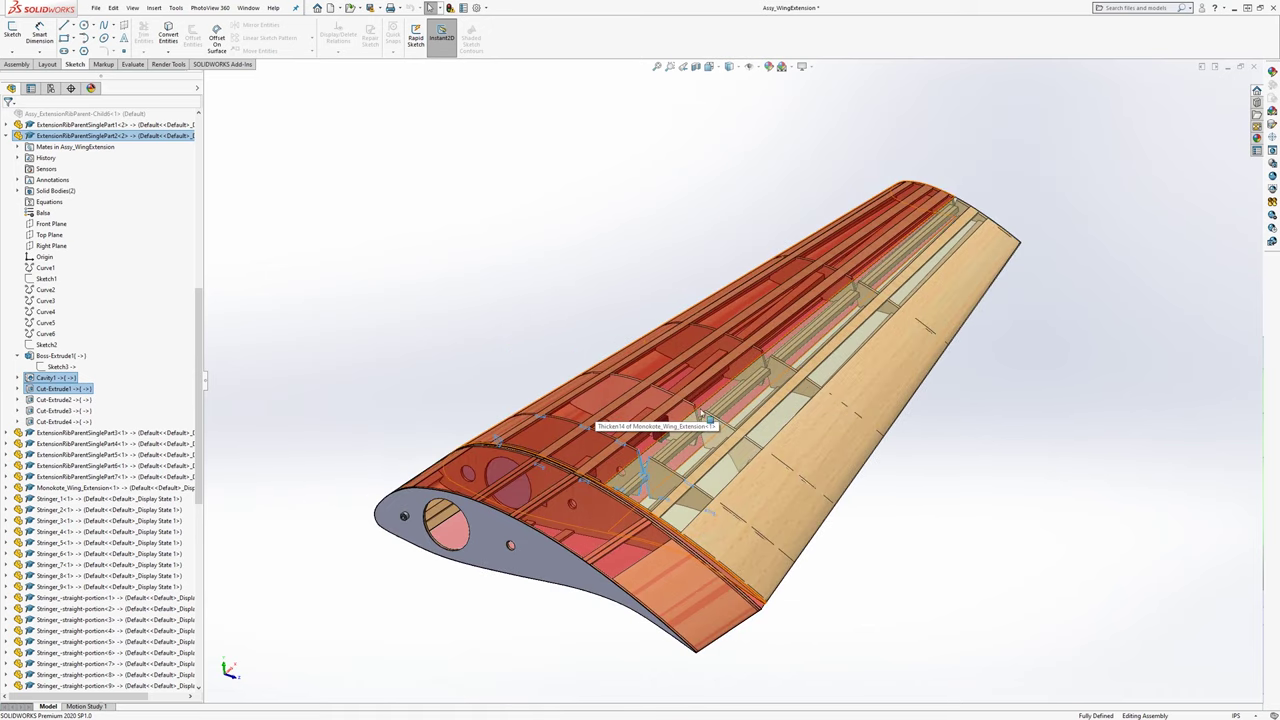
mouse_move(671, 403)
middle_mouse_down()
mouse_move(680, 422)
mouse_move(672, 412)
middle_mouse_up()
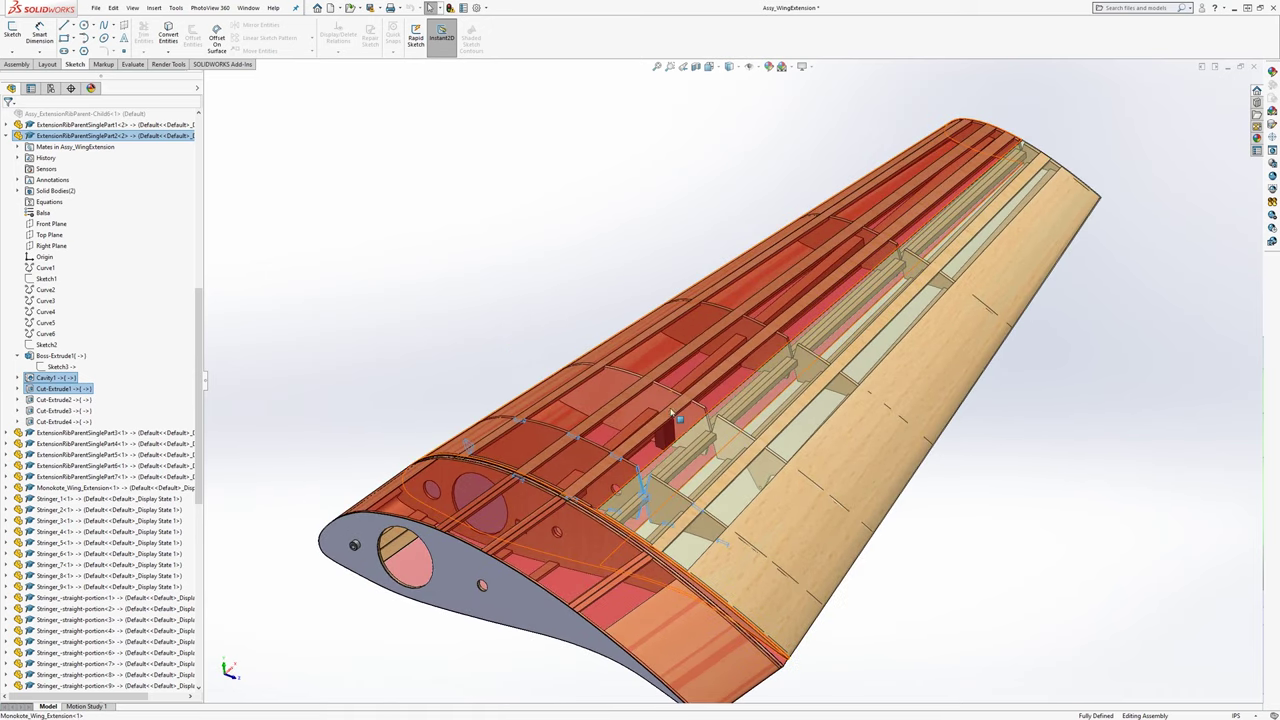
- Clear the feature selection, highlight the Monokote_Wing_Extension covering to identify it, and deselect it
left_click(413, 377)
middle_click_drag(582, 442, 617, 418)
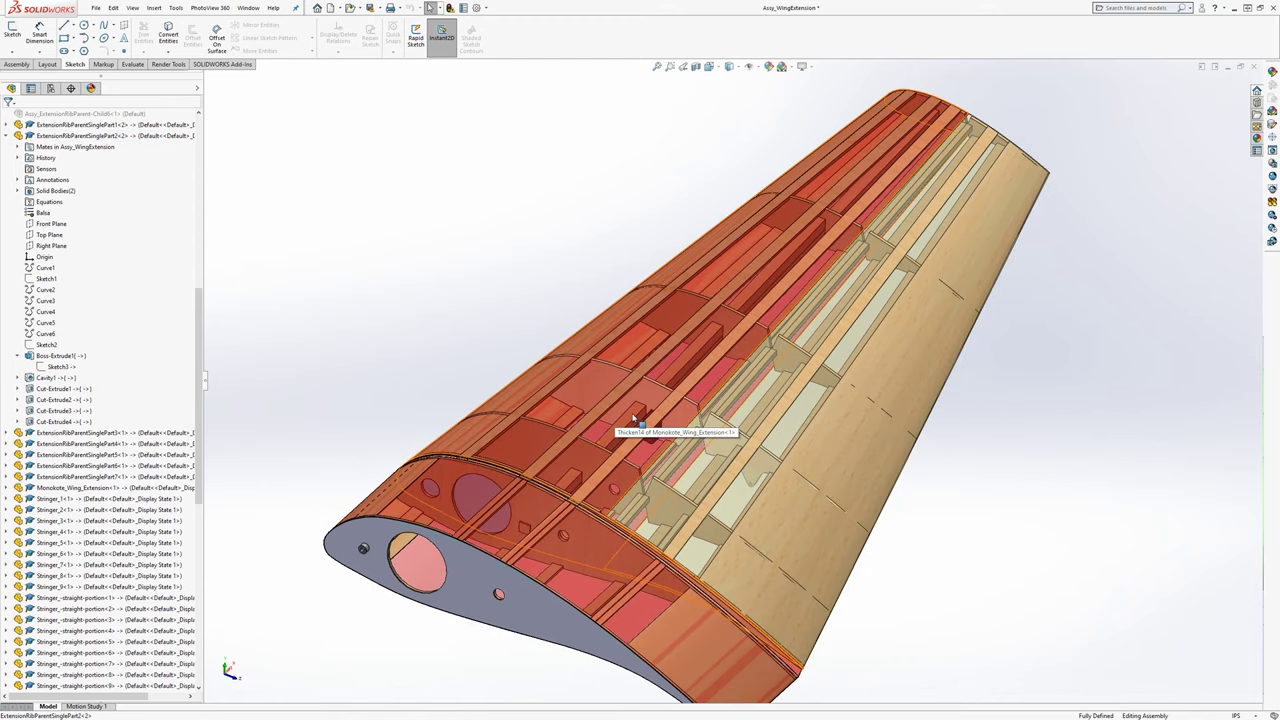
left_click(633, 418)
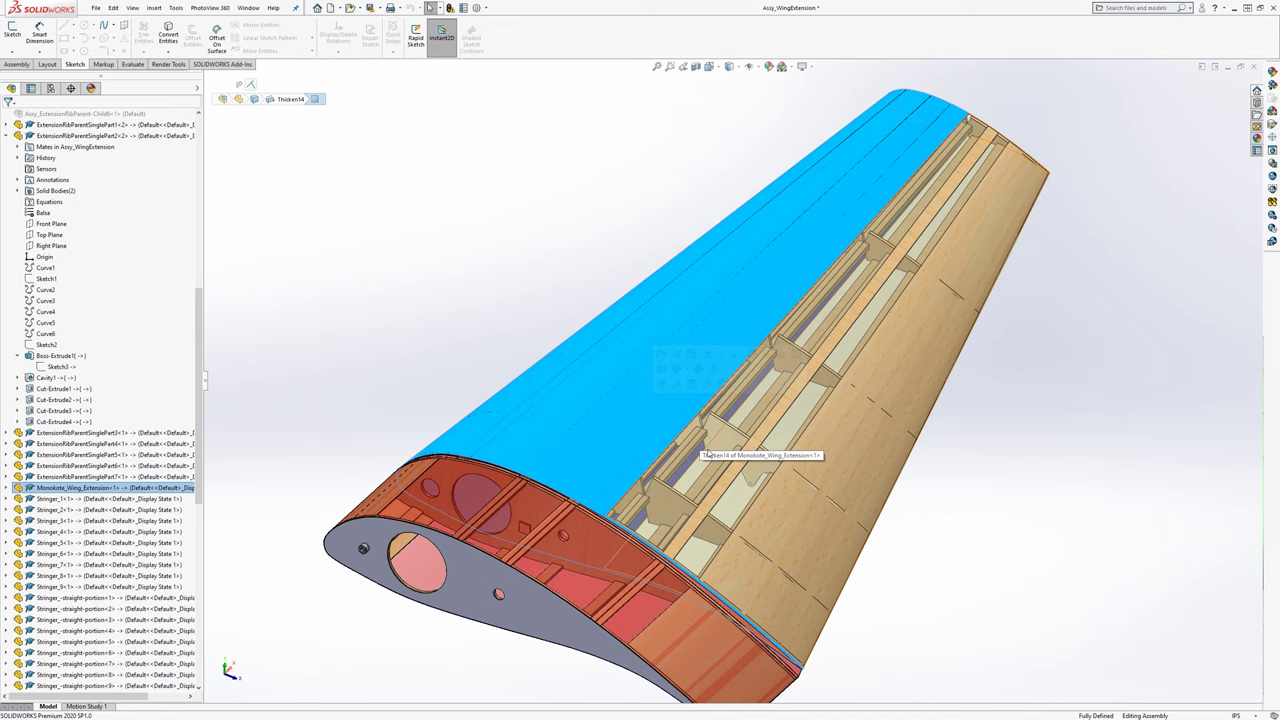
left_click(476, 300)
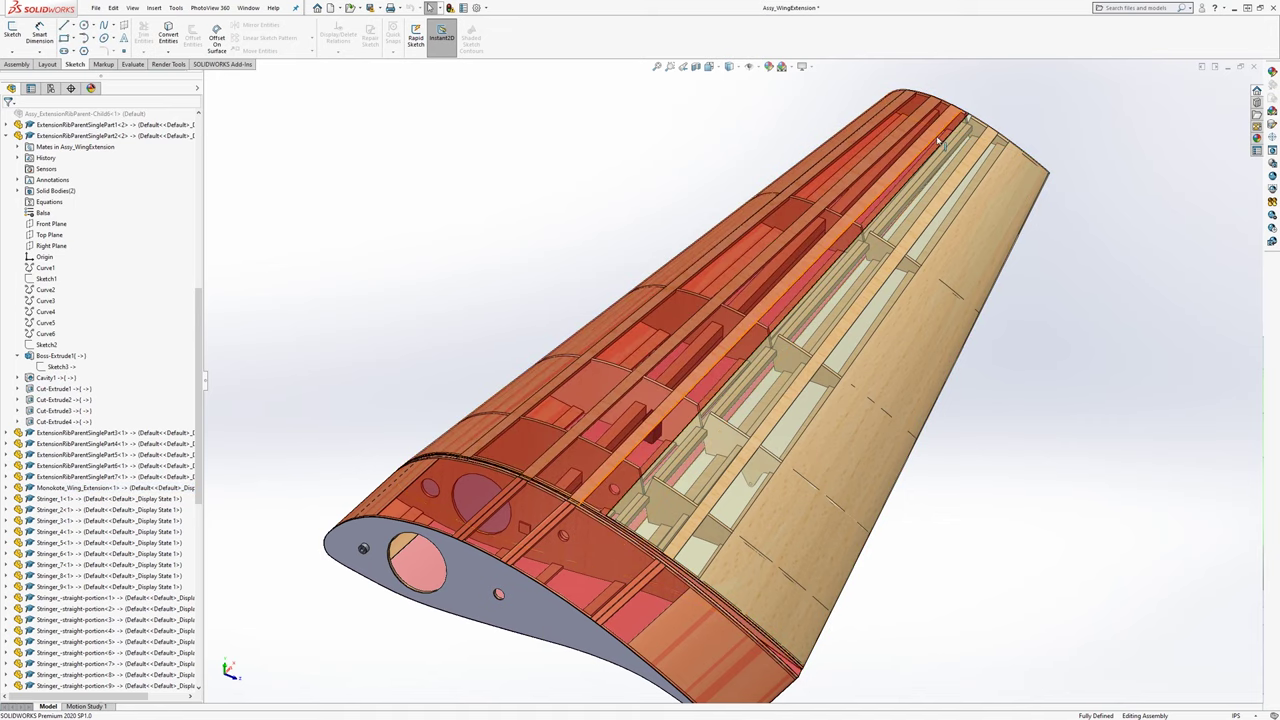
middle_click_drag(420, 334, 407, 308)
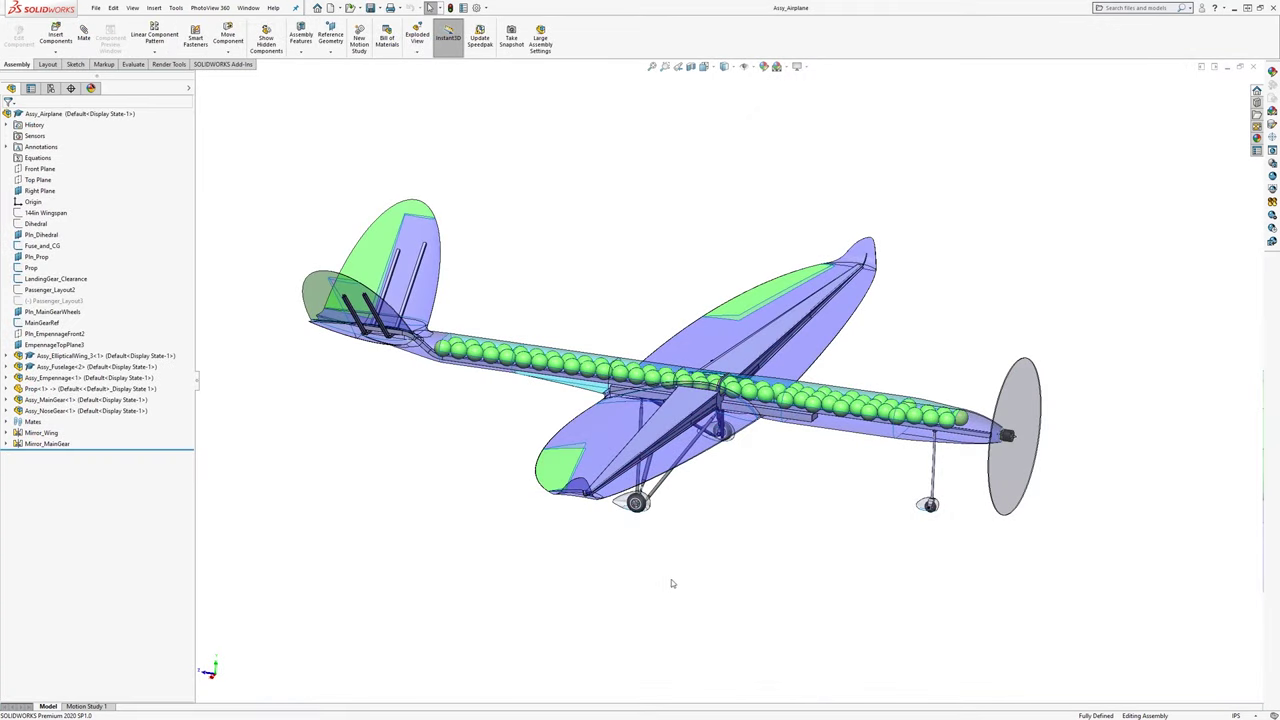
- In the Assy_Airplane assembly, select the CenterWingBoxFwdFrame part between the fuselage passengers and open it
middle_click_drag(672, 583, 747, 378)
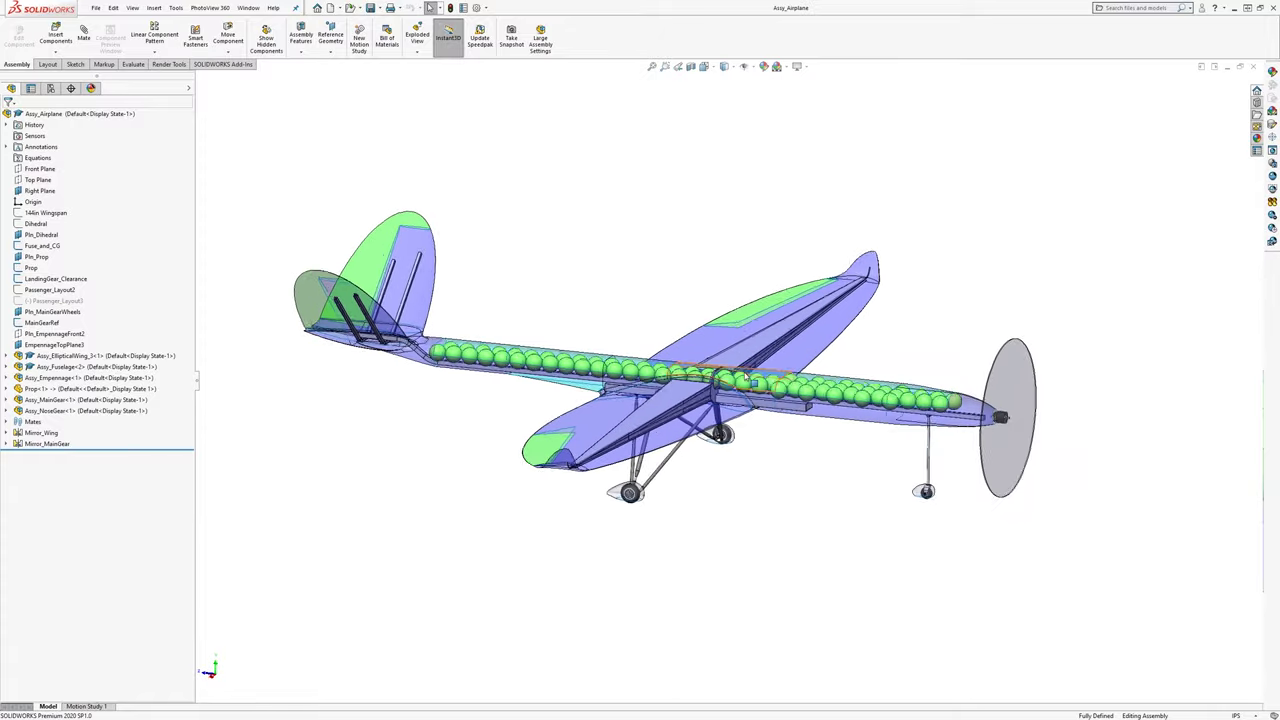
scroll(745, 378, "down", 10)
left_click(637, 404)
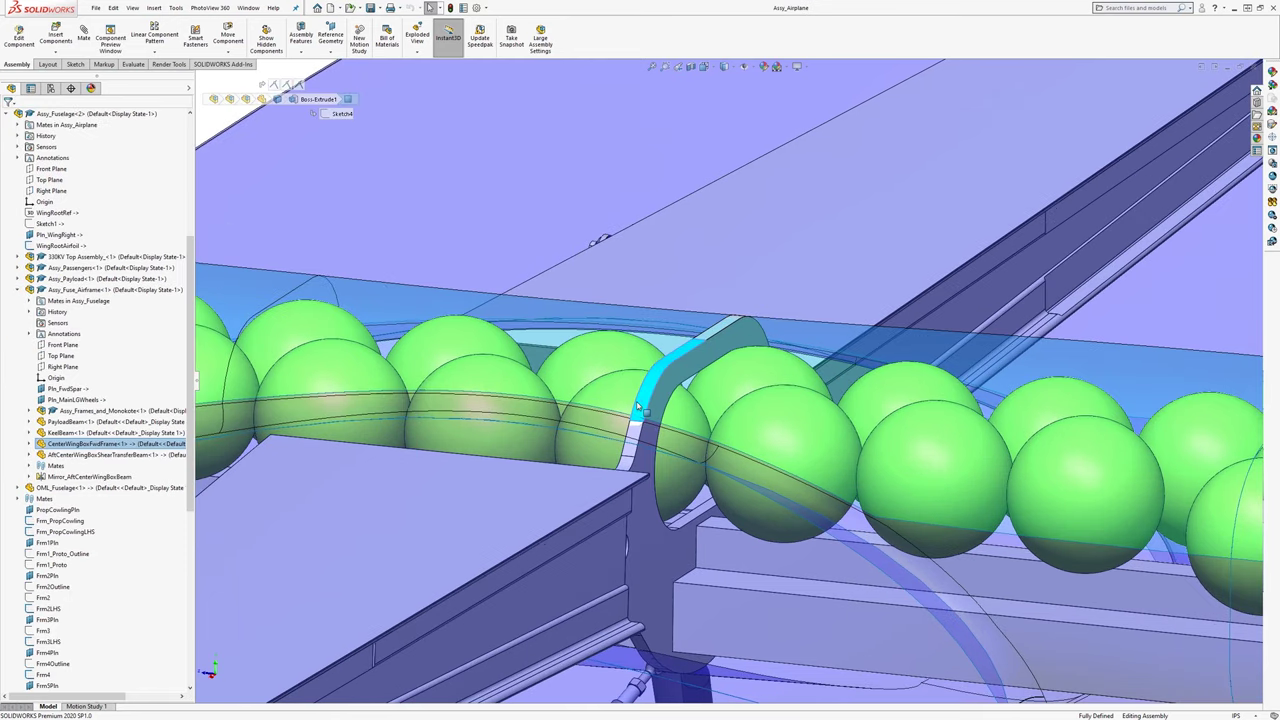
mouse_move(643, 408)
middle_mouse_down()
mouse_move(681, 394)
mouse_move(658, 398)
middle_mouse_up()
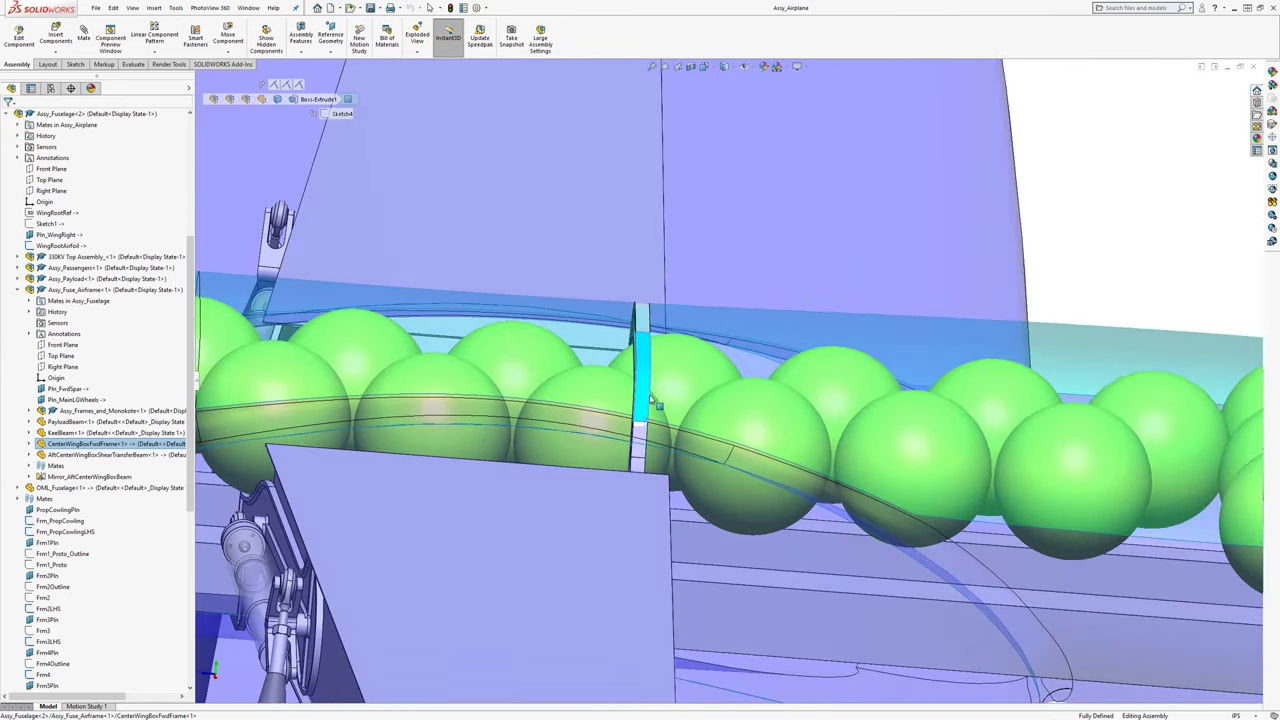
right_click(657, 397)
left_click(662, 342)
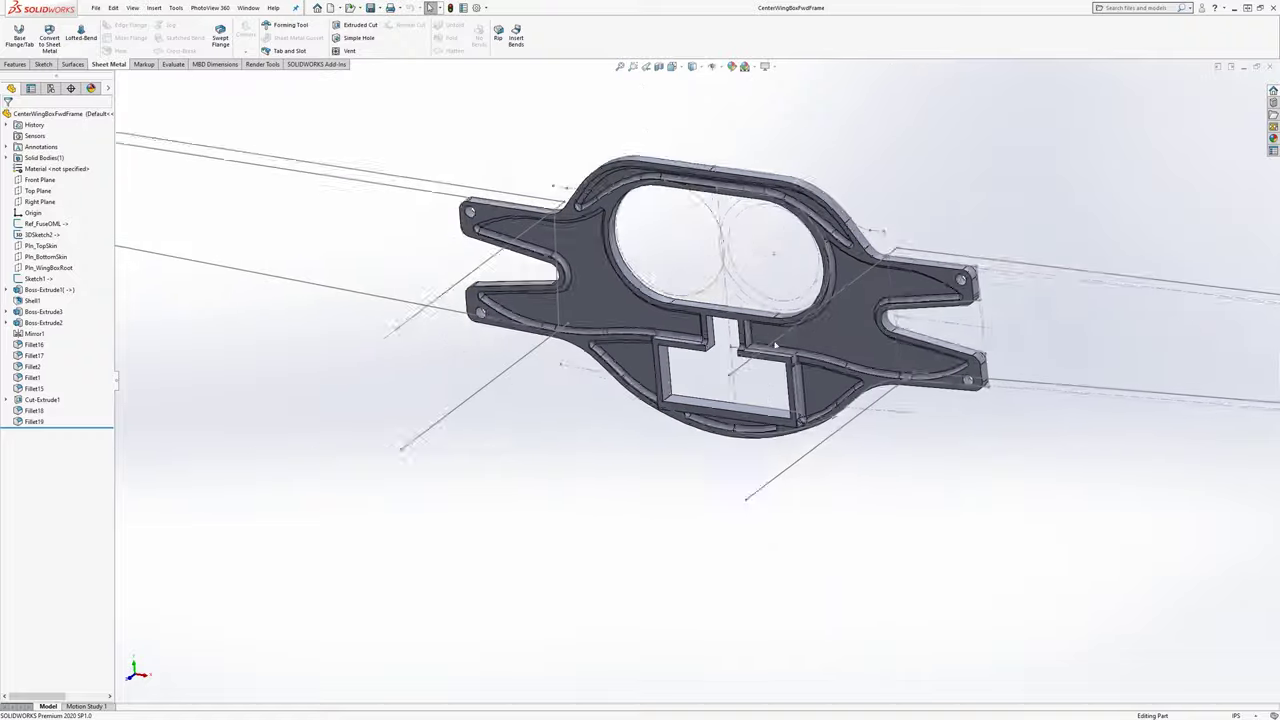
- Inspect the CenterWingBoxFwdFrame part together with the reference sketch lines extending out along the wings
middle_click_drag(775, 345, 672, 312)
scroll(660, 320, "up", 9)
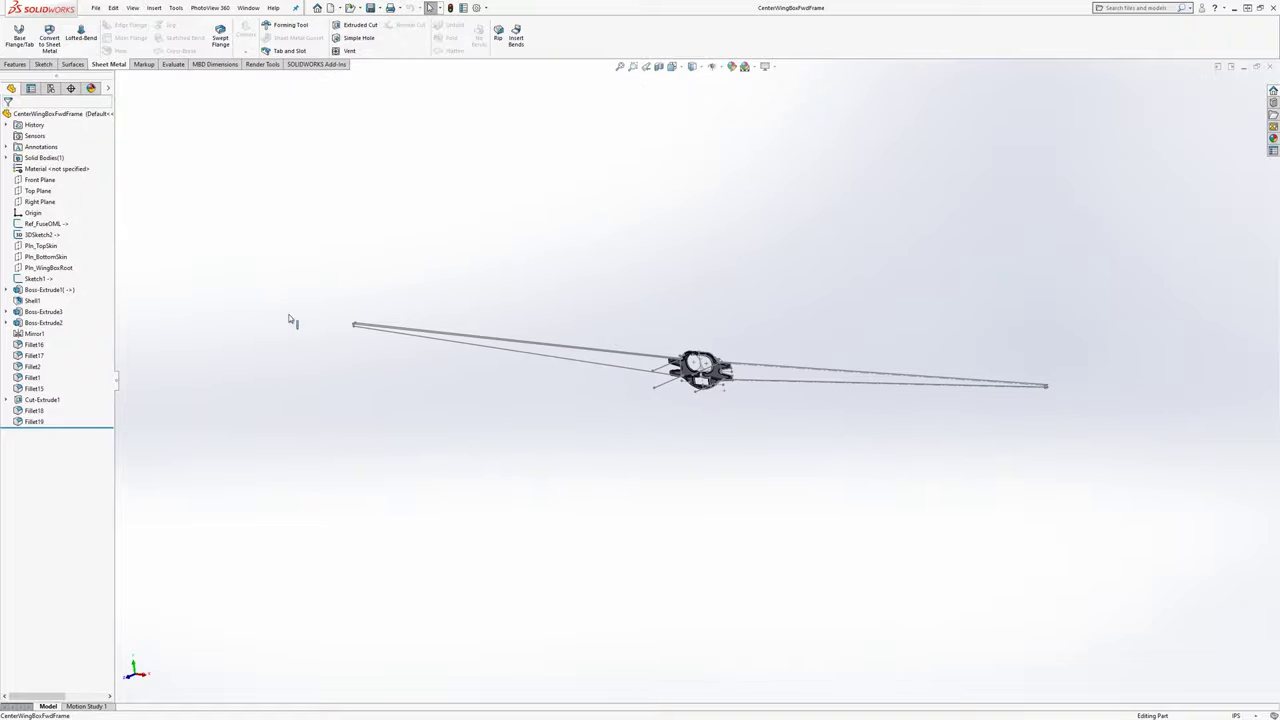
scroll(200, 304, "down", 1)
scroll(955, 387, "down", 3)
scroll(717, 386, "down", 6)
middle_click_drag(653, 380, 668, 352)
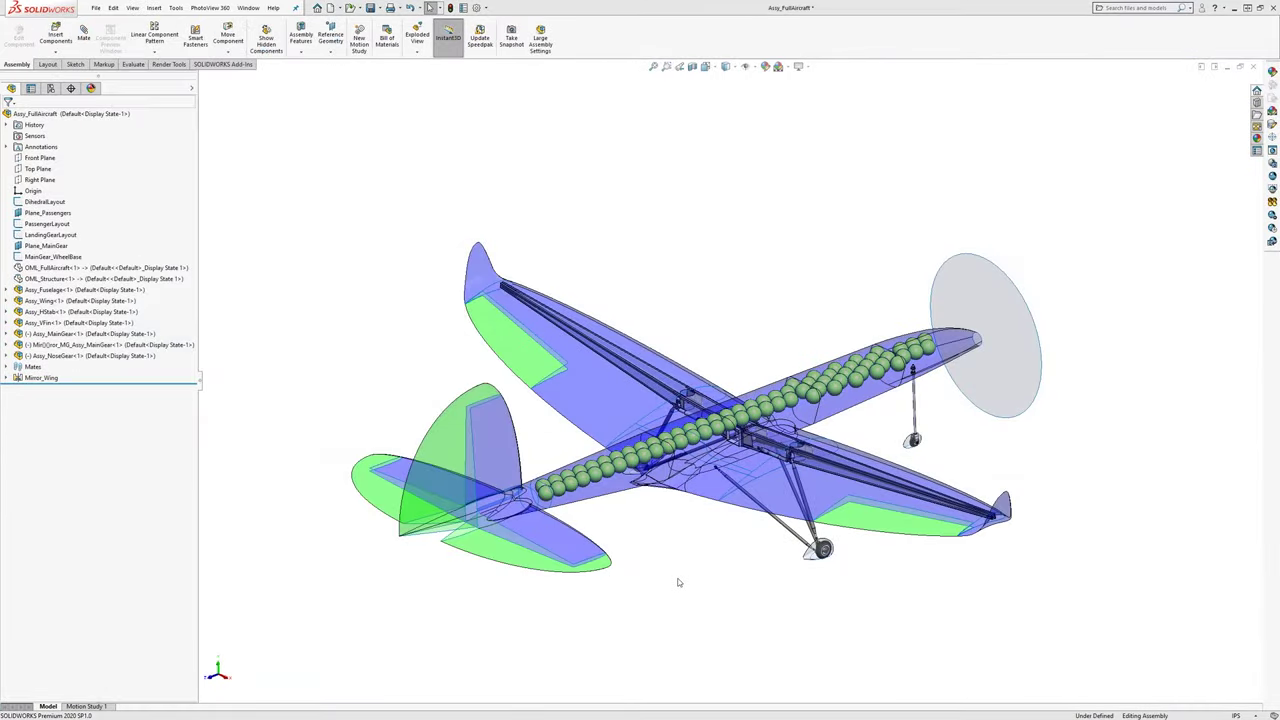
- Inspect the Assy_FullAircraft assembly from below, highlight the Ref_OML_Wing surface to identify it, and clear the selection
middle_click_drag(678, 582, 675, 553)
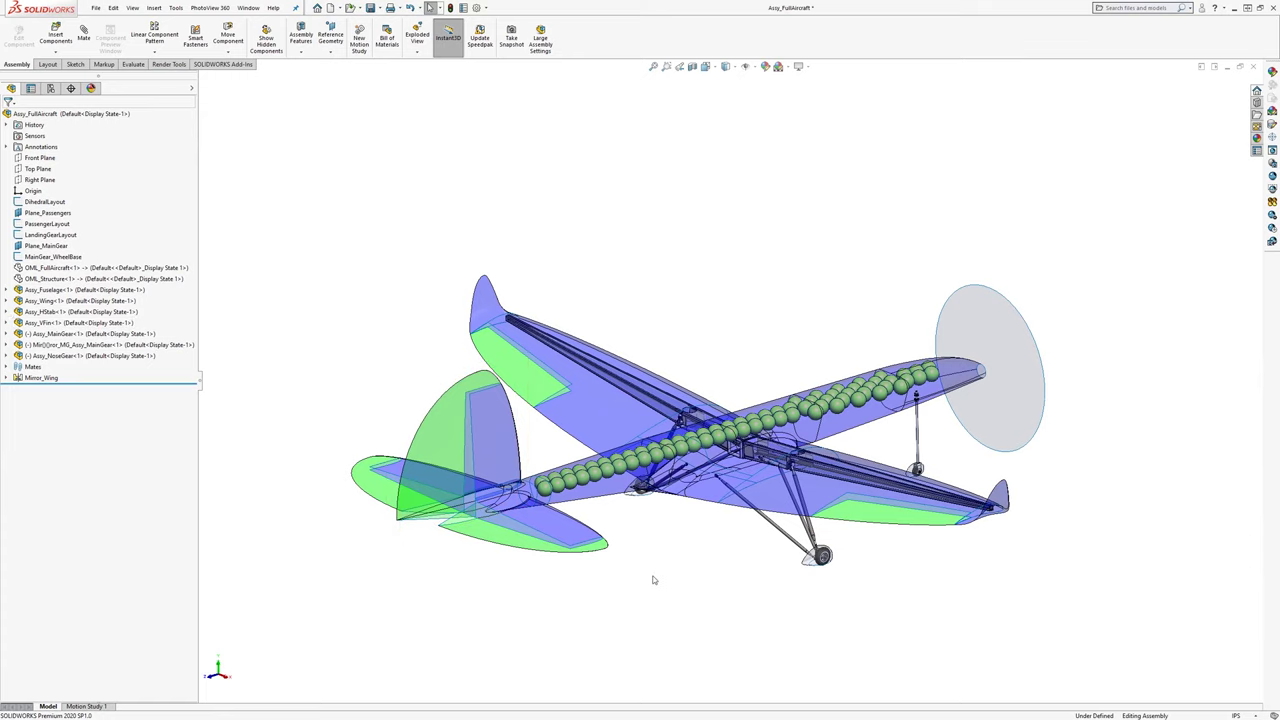
mouse_move(653, 579)
middle_mouse_down()
mouse_move(651, 554)
mouse_move(629, 557)
mouse_move(671, 549)
mouse_move(669, 574)
middle_mouse_up()
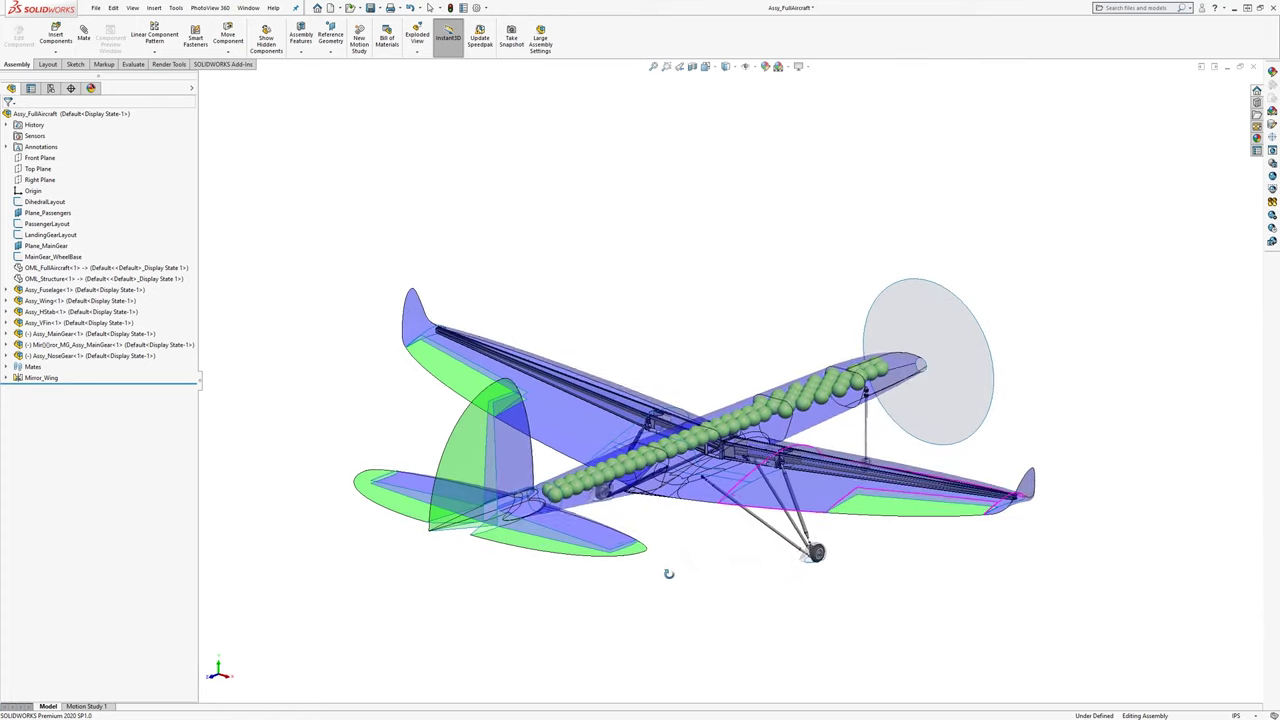
left_click(815, 500)
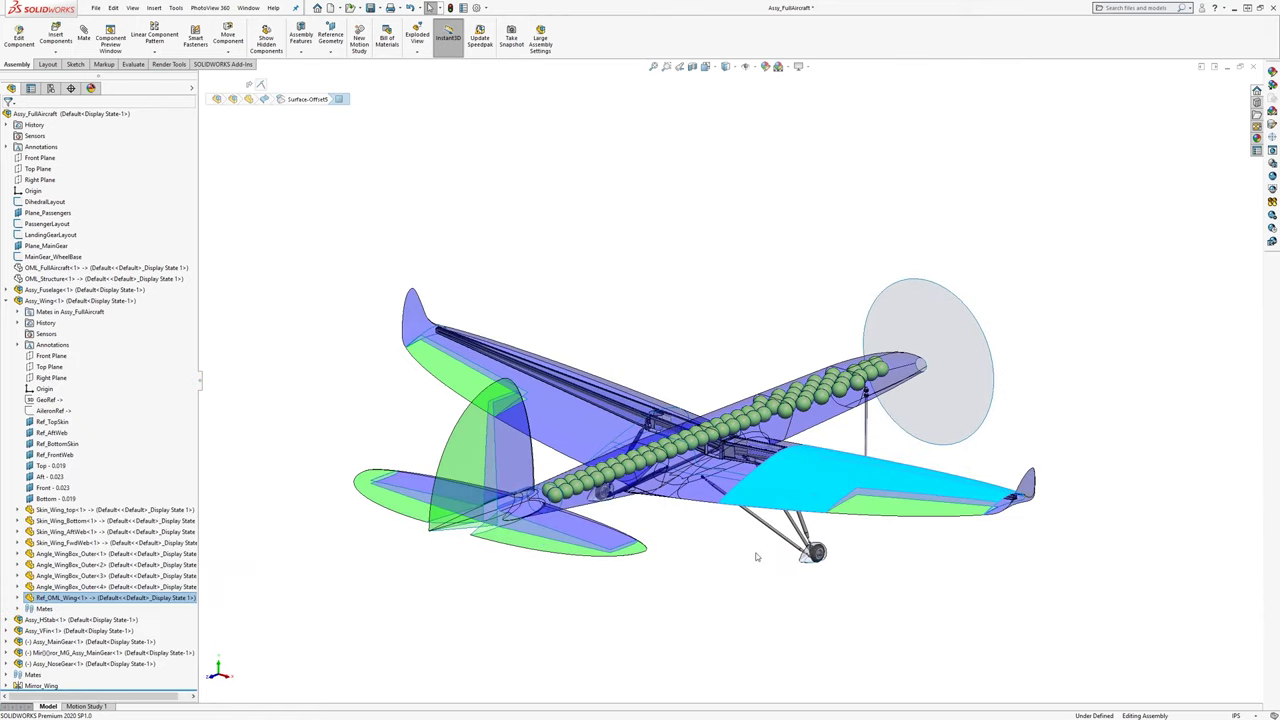
key("Tab")
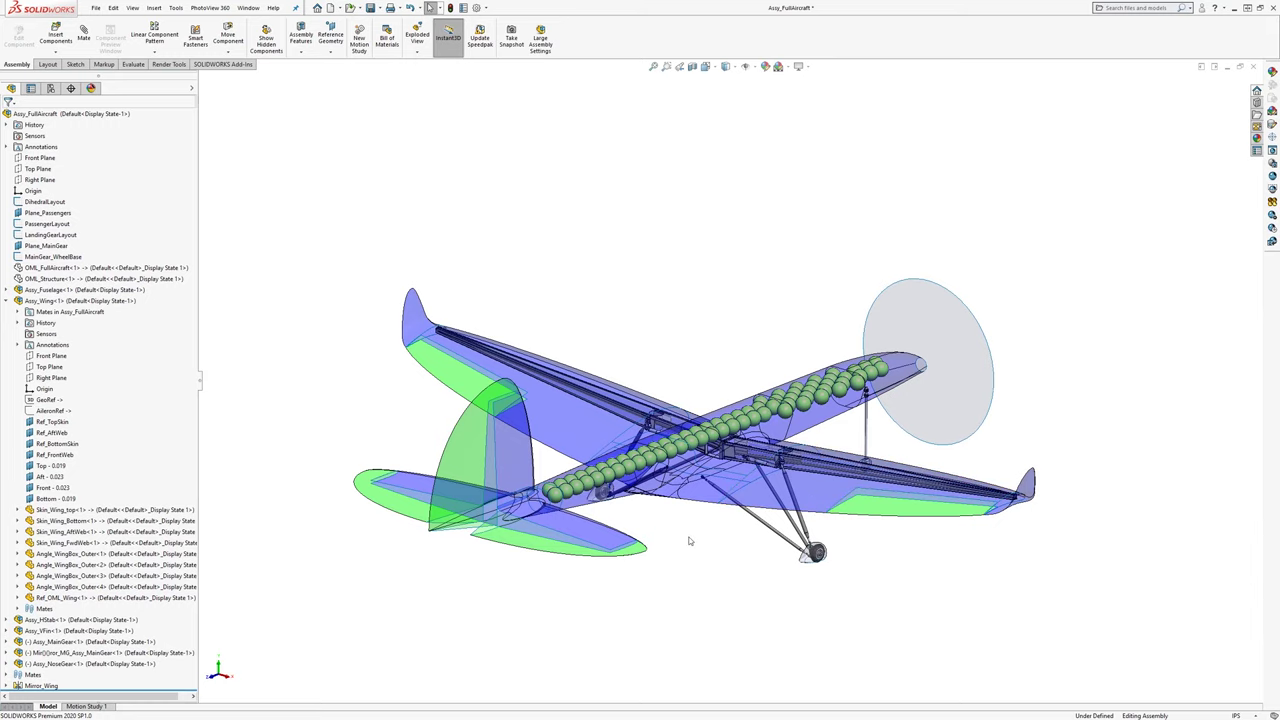